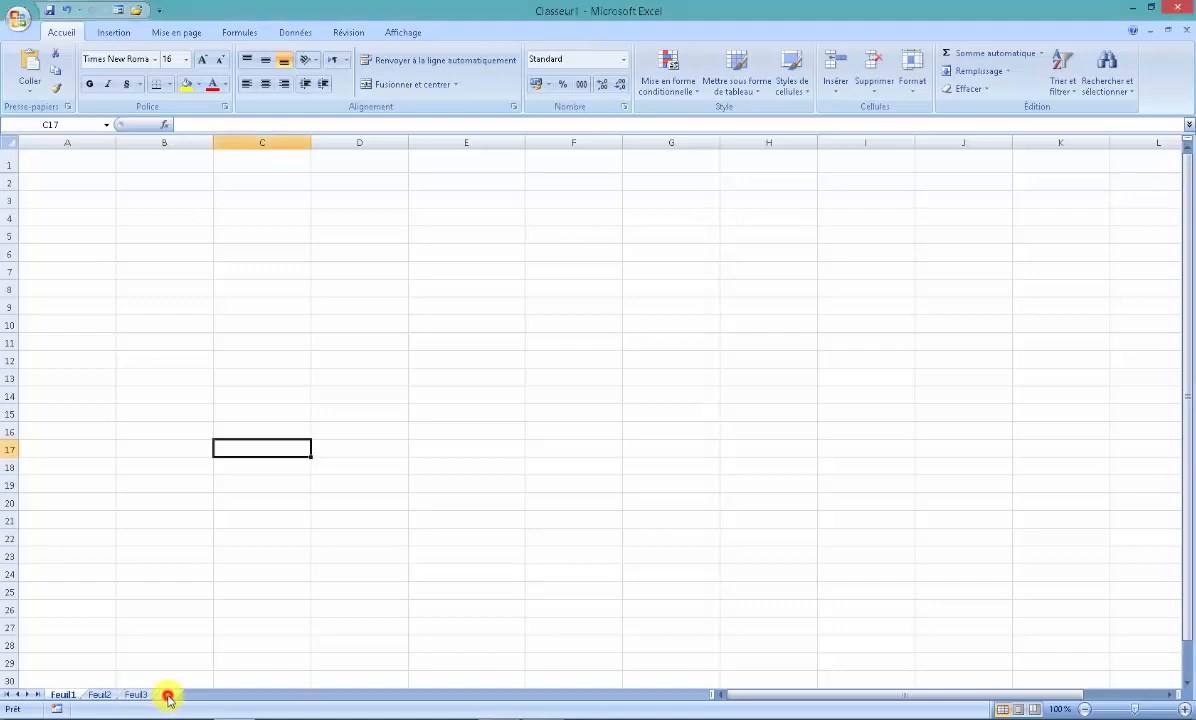
- Add two new worksheets after Feuil3 and rename the Feuil1 worksheet as Agenda
click(168, 696)
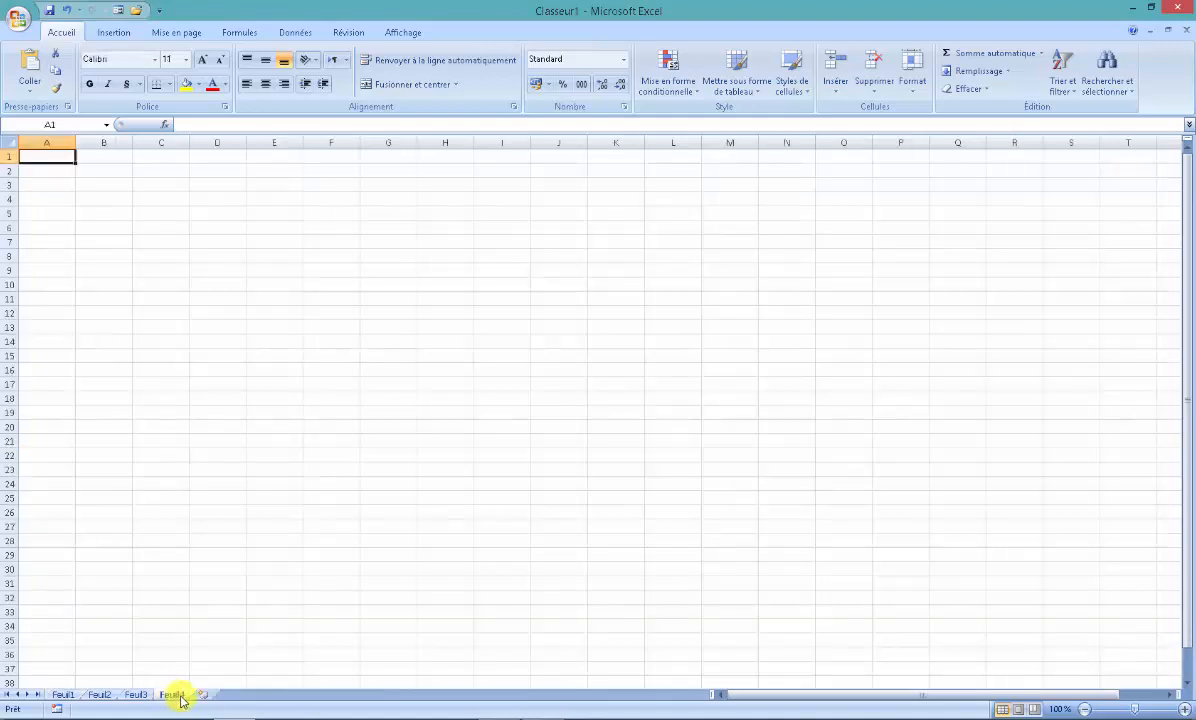
click(200, 697)
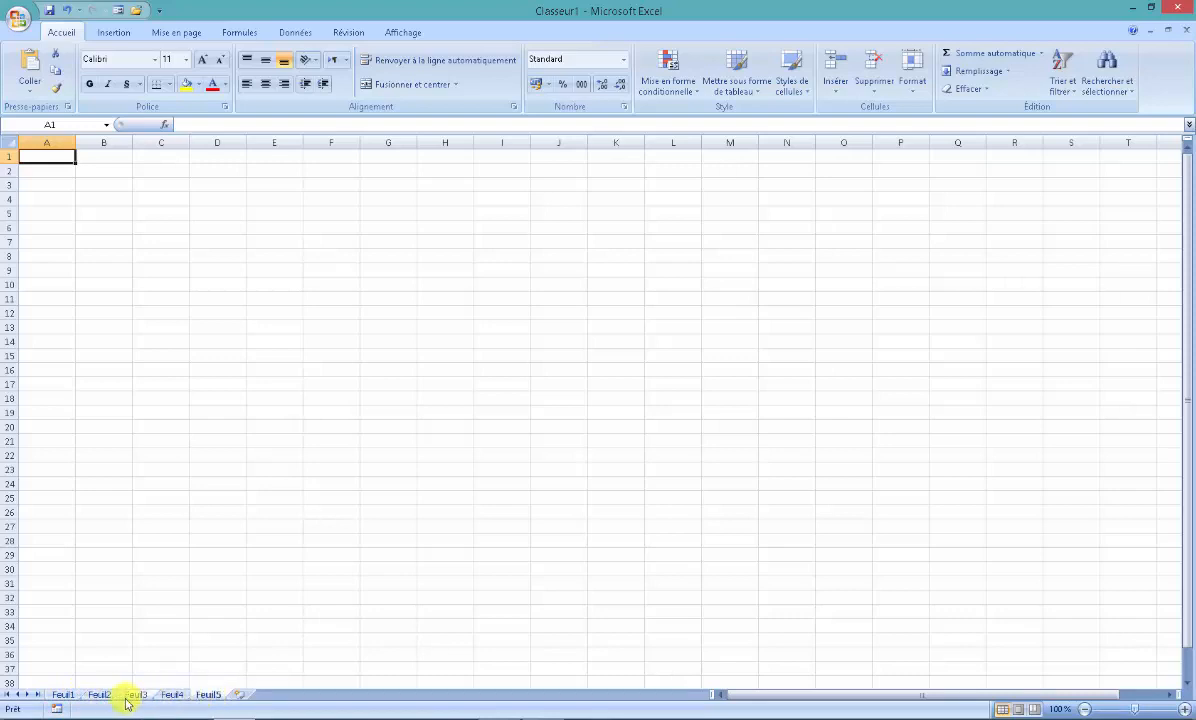
right_click(62, 695)
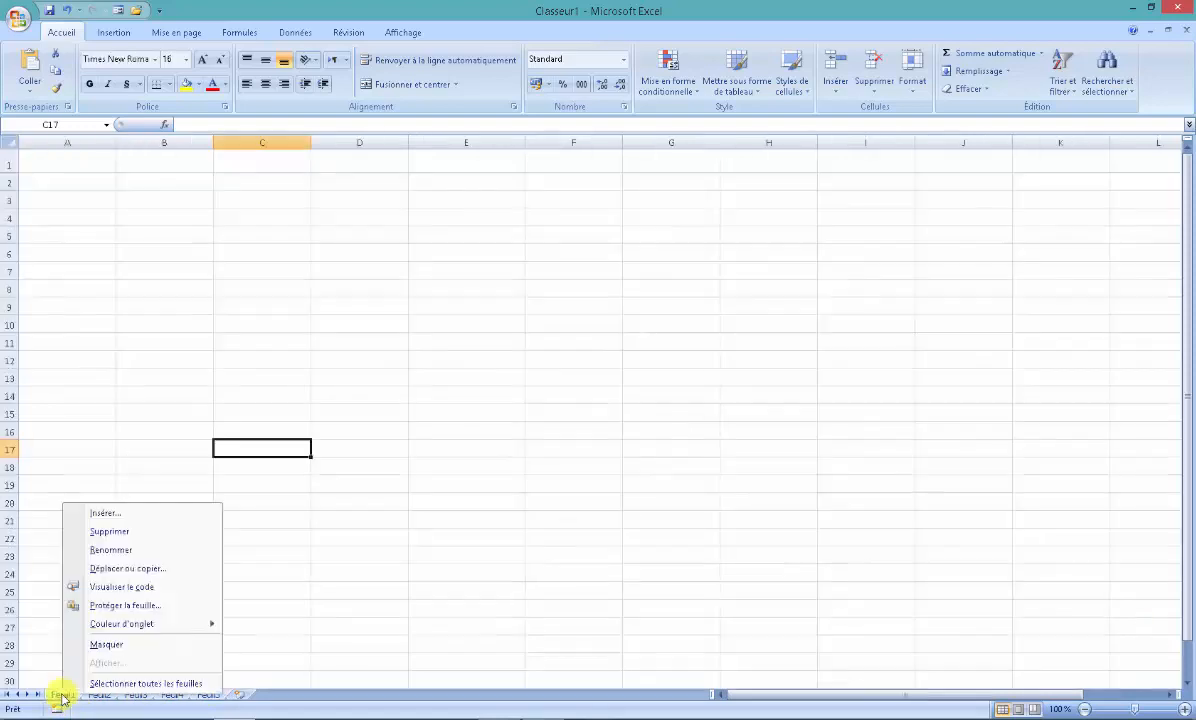
click(118, 550)
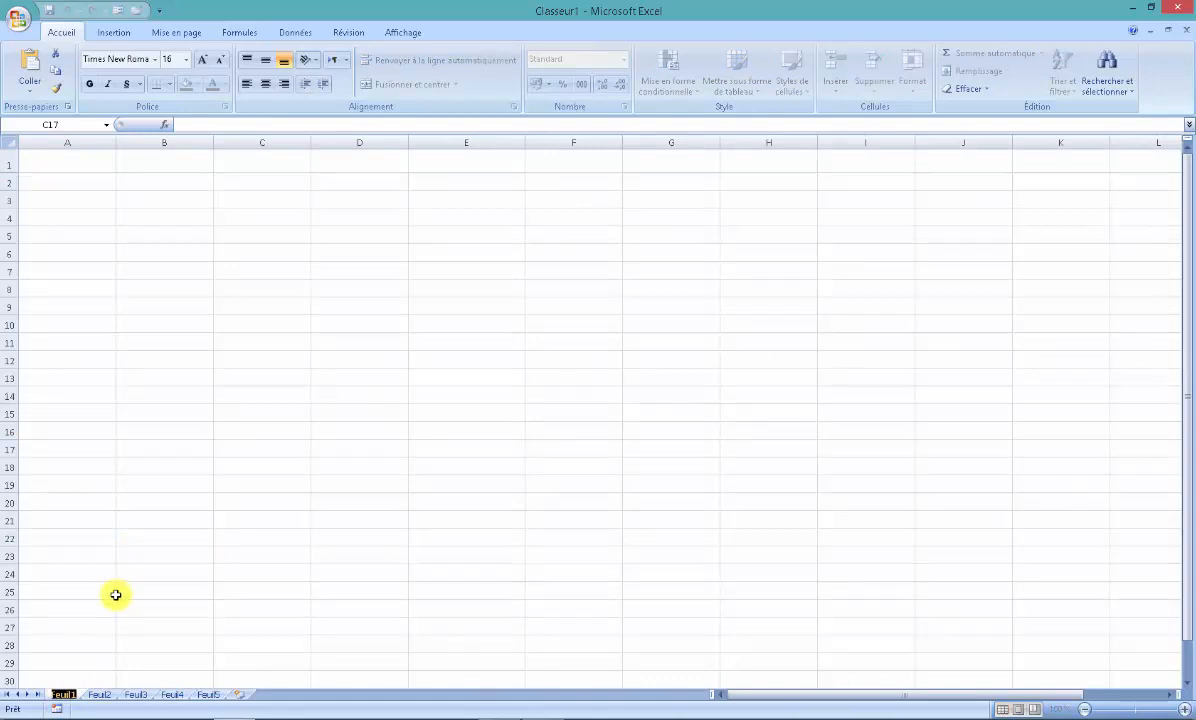
text(A)
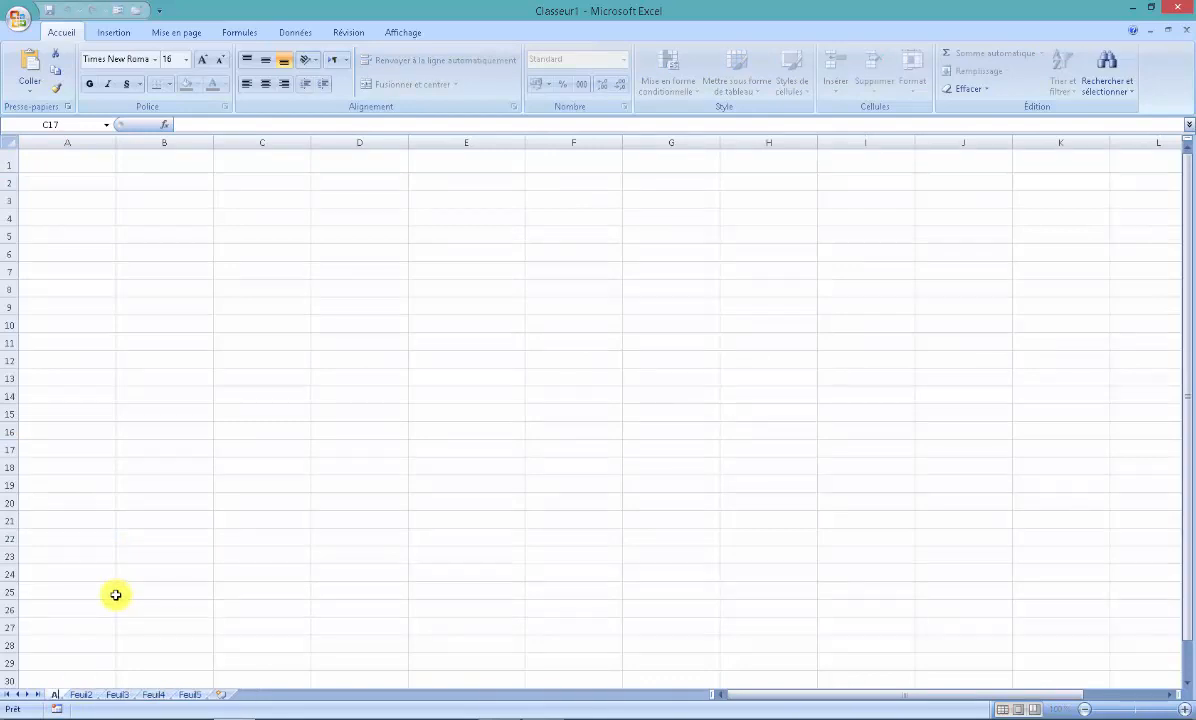
text(genda)
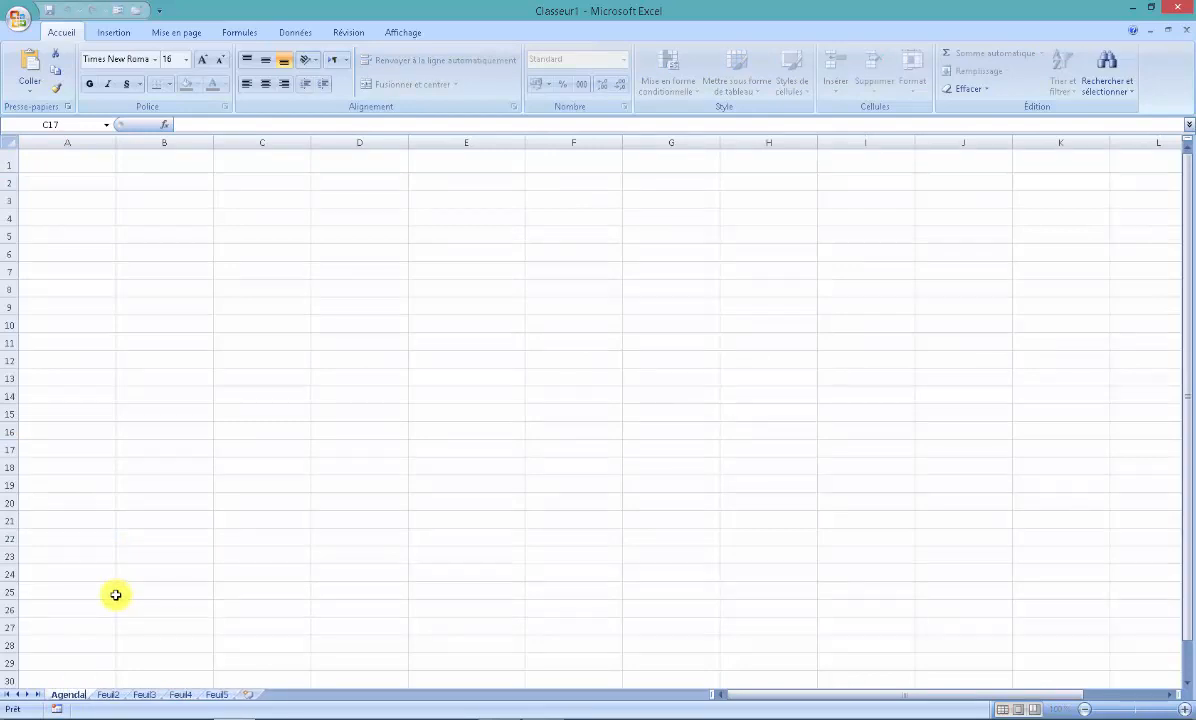
key(Return)
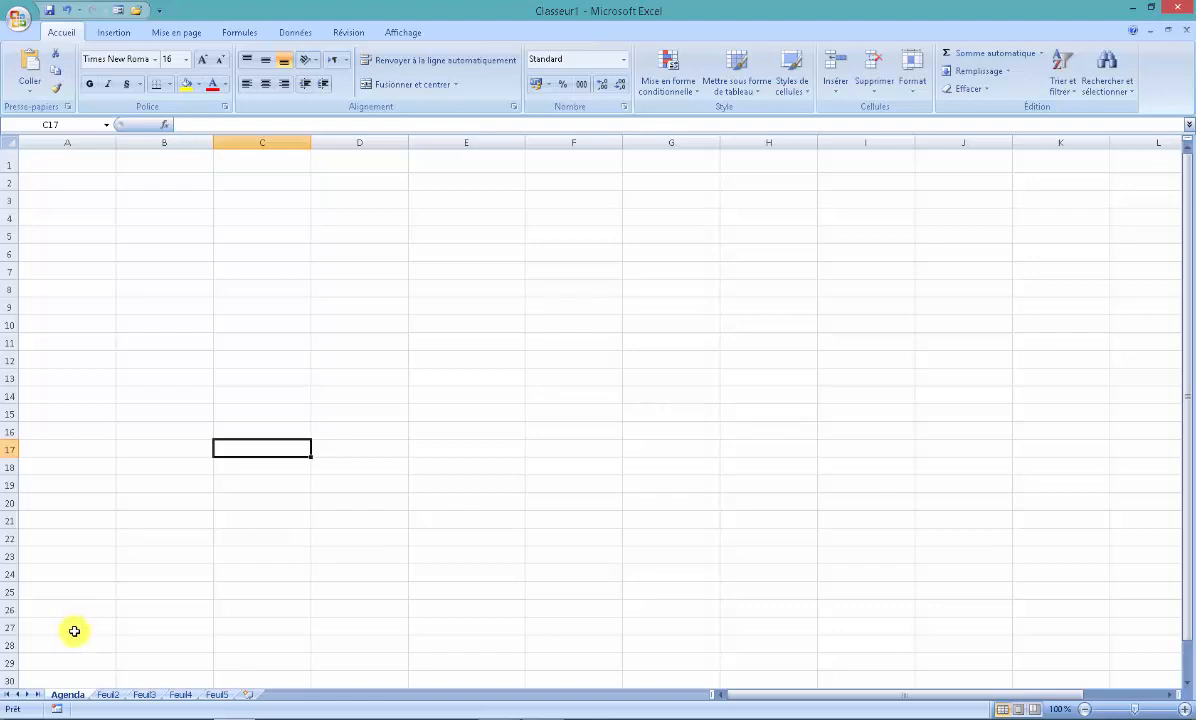
- Colour the Agenda sheet tab standard red and move the sheet between Feuil3 and Feuil4
right_click(69, 699)
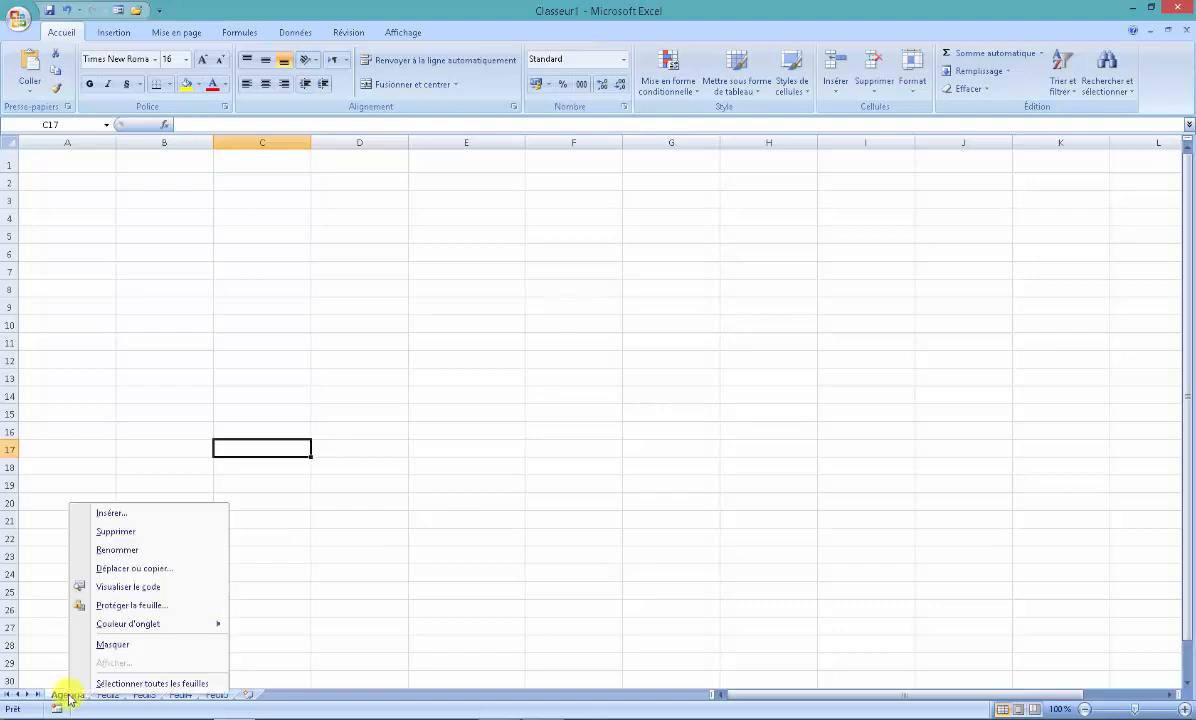
mouse_move(149, 627)
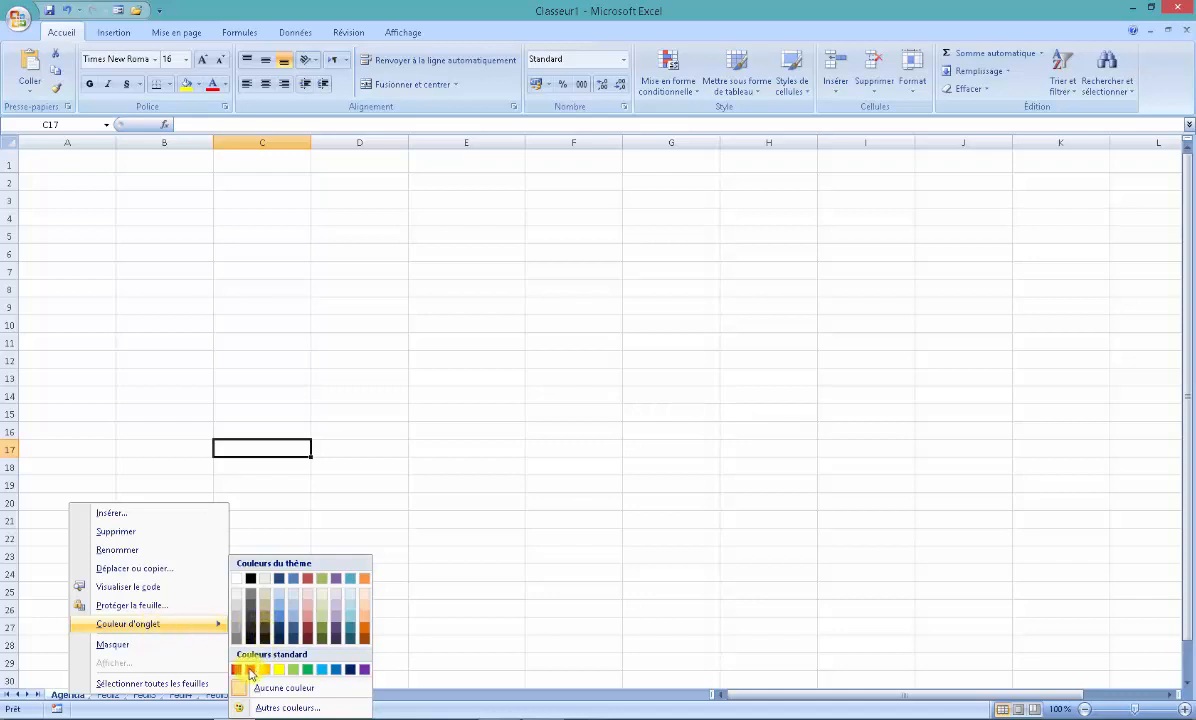
click(250, 669)
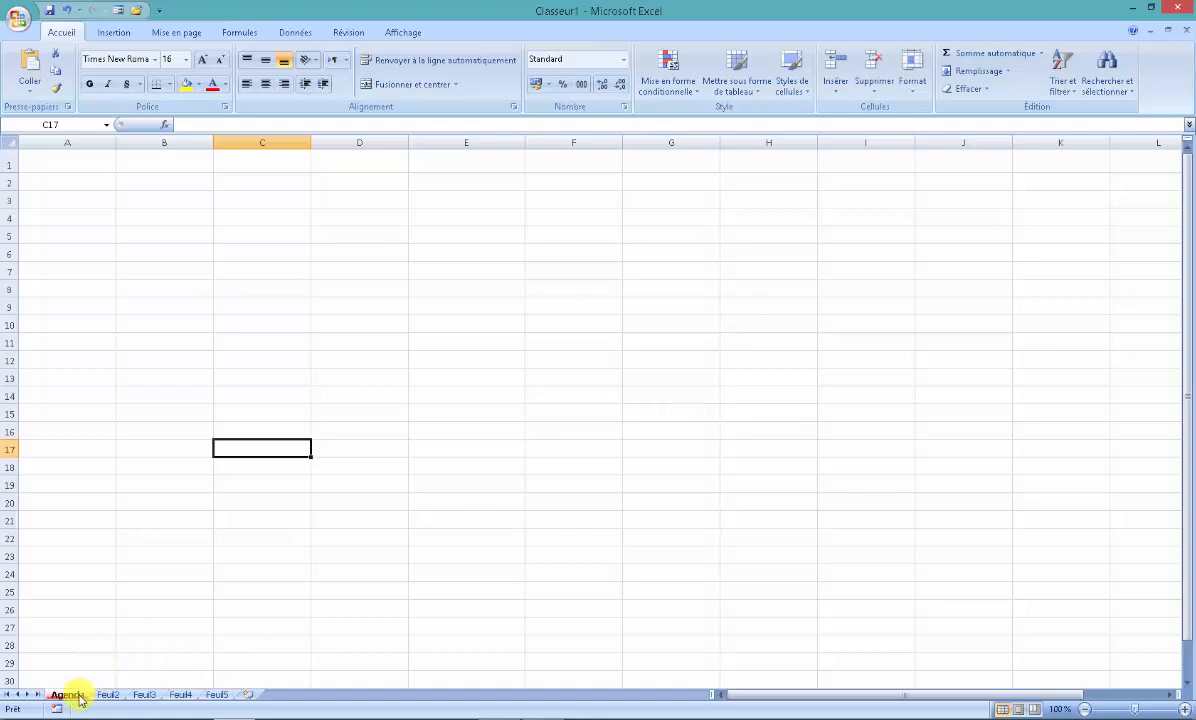
drag(70, 698, 170, 699)
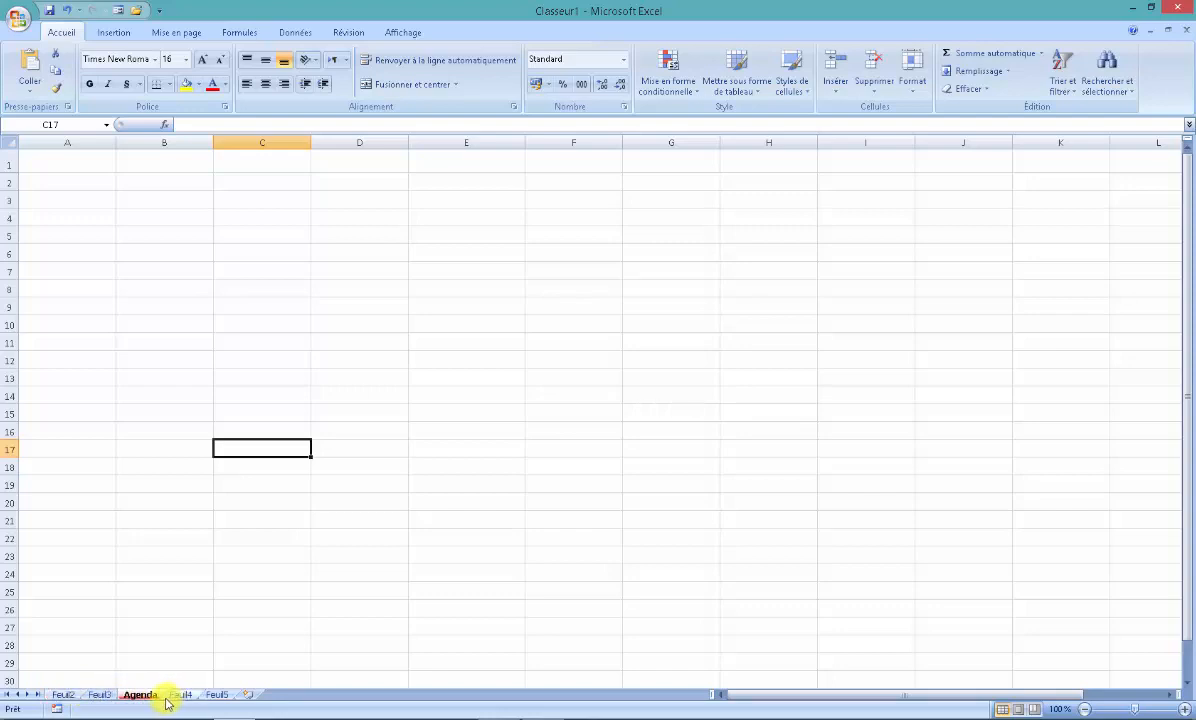
- Delete the Feuil5 worksheet and return to the Agenda sheet
right_click(217, 695)
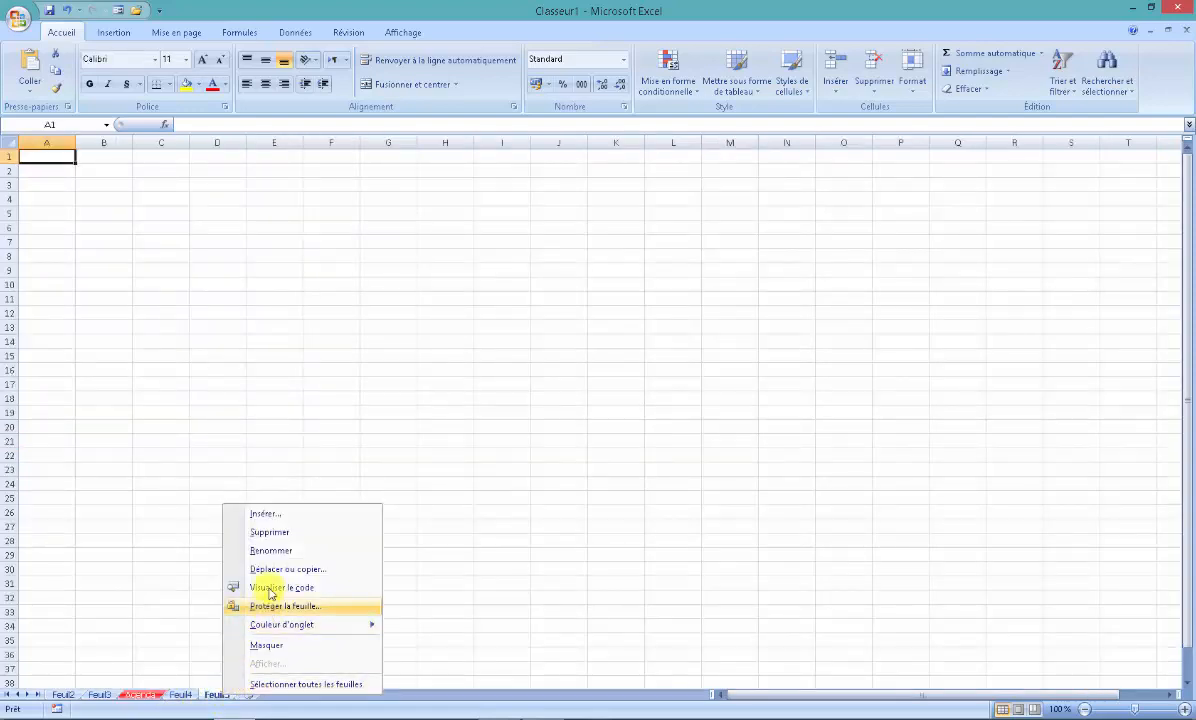
click(271, 535)
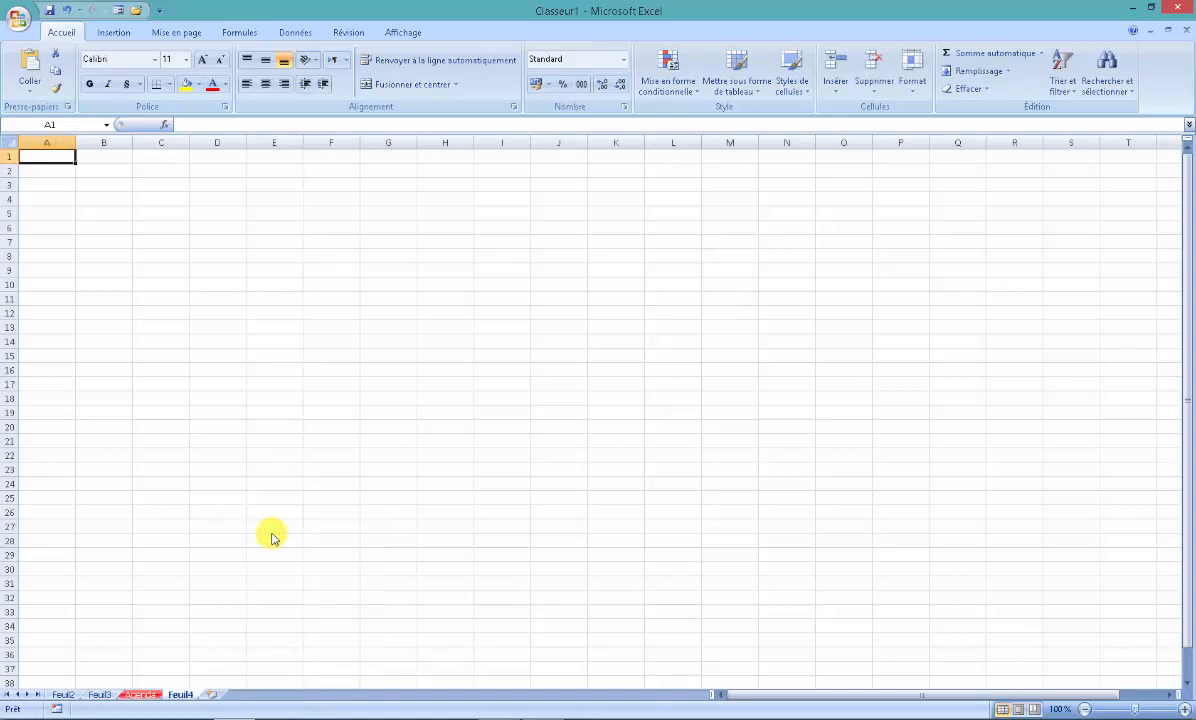
click(145, 694)
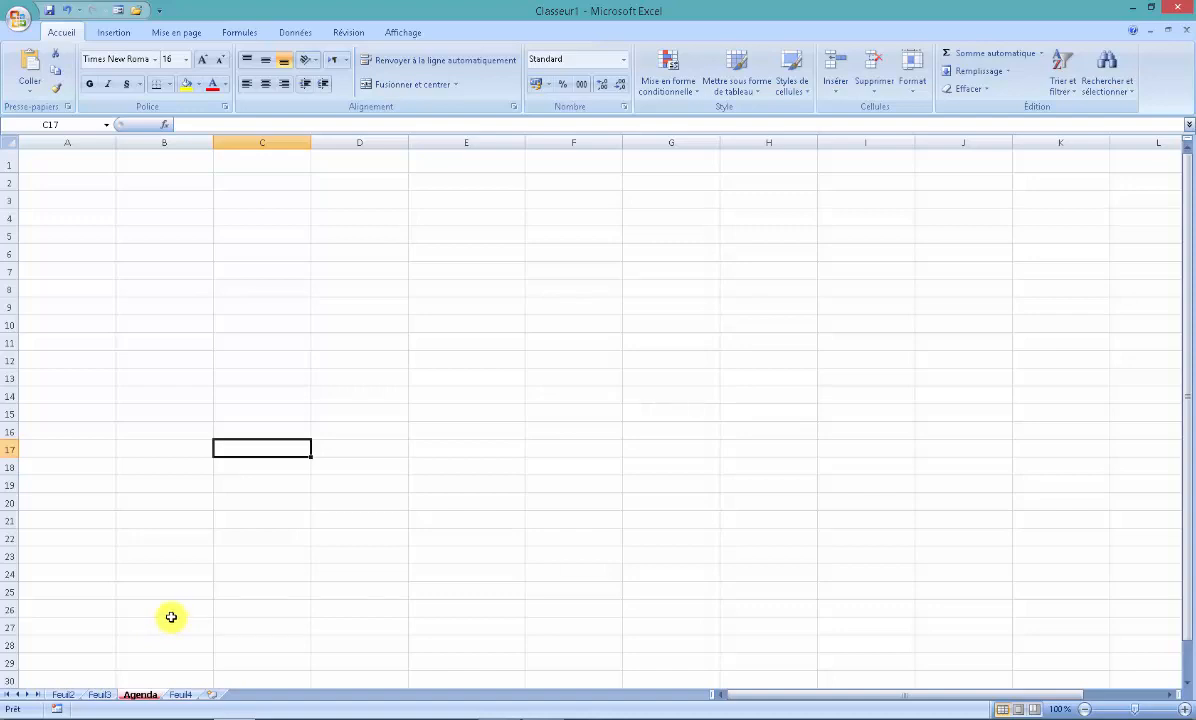
- Enter the weekday headings Lundi in cell B2 and Mardi in cell C2 of the Agenda sheet
click(166, 184)
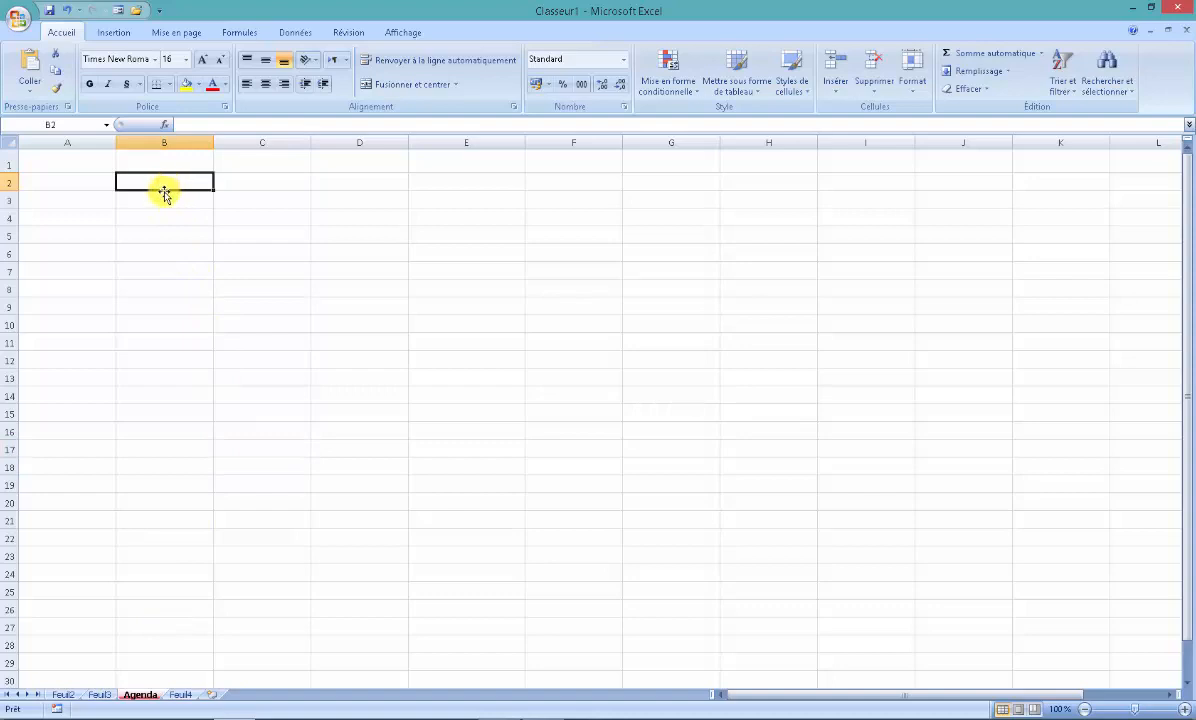
text(Lu)
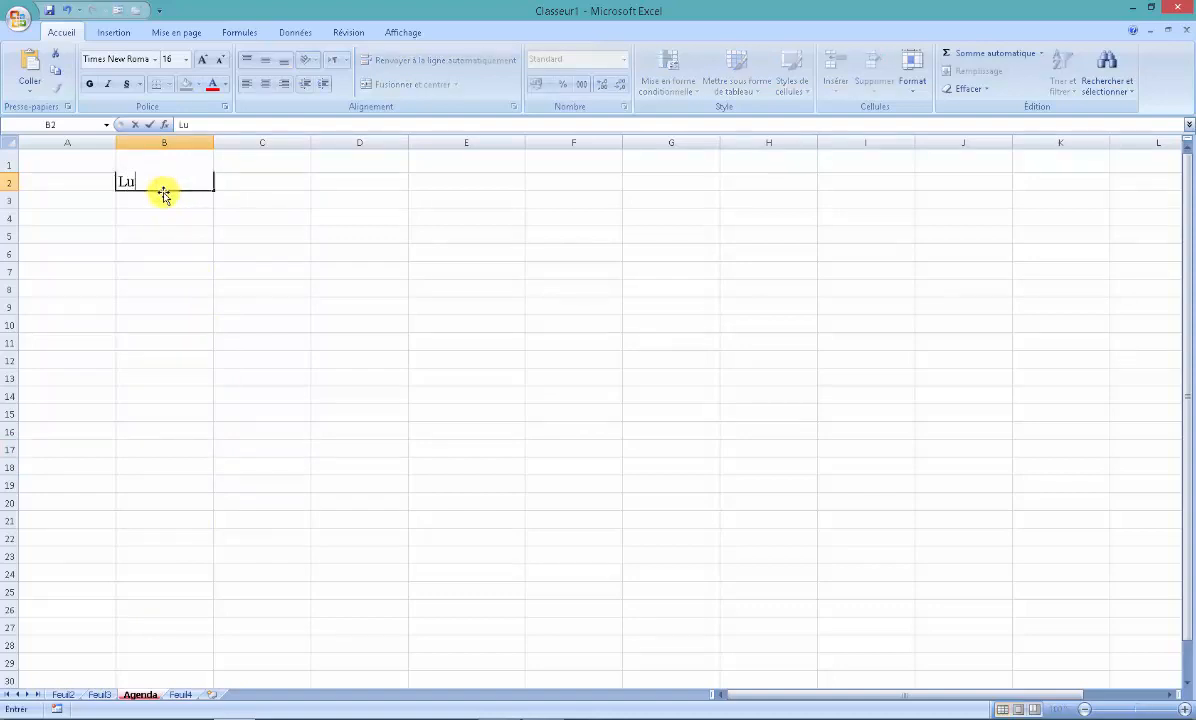
text(ndi)
key(Tab)
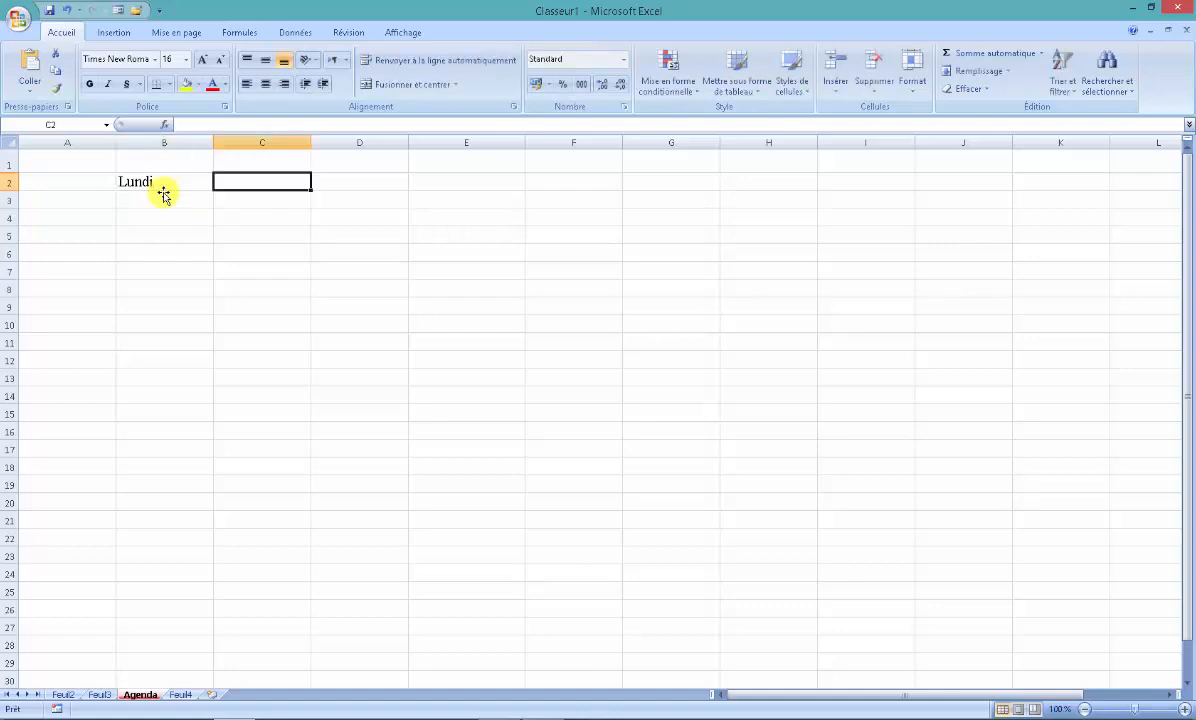
text(Mard)
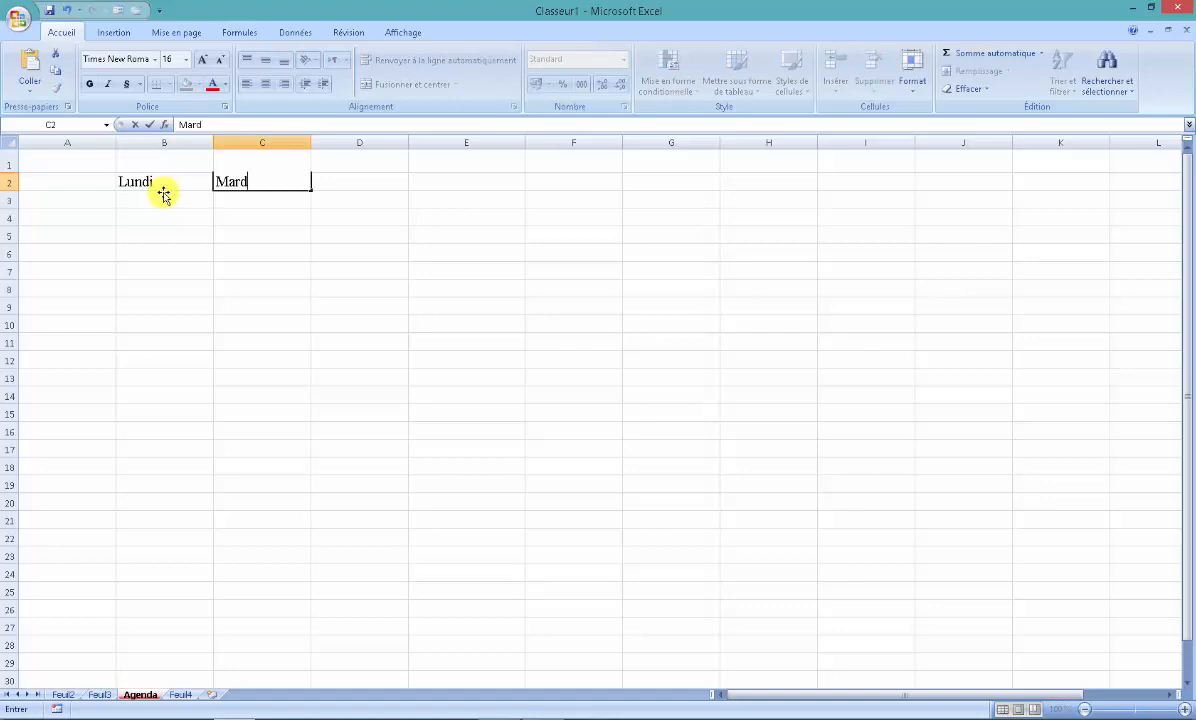
text(i)
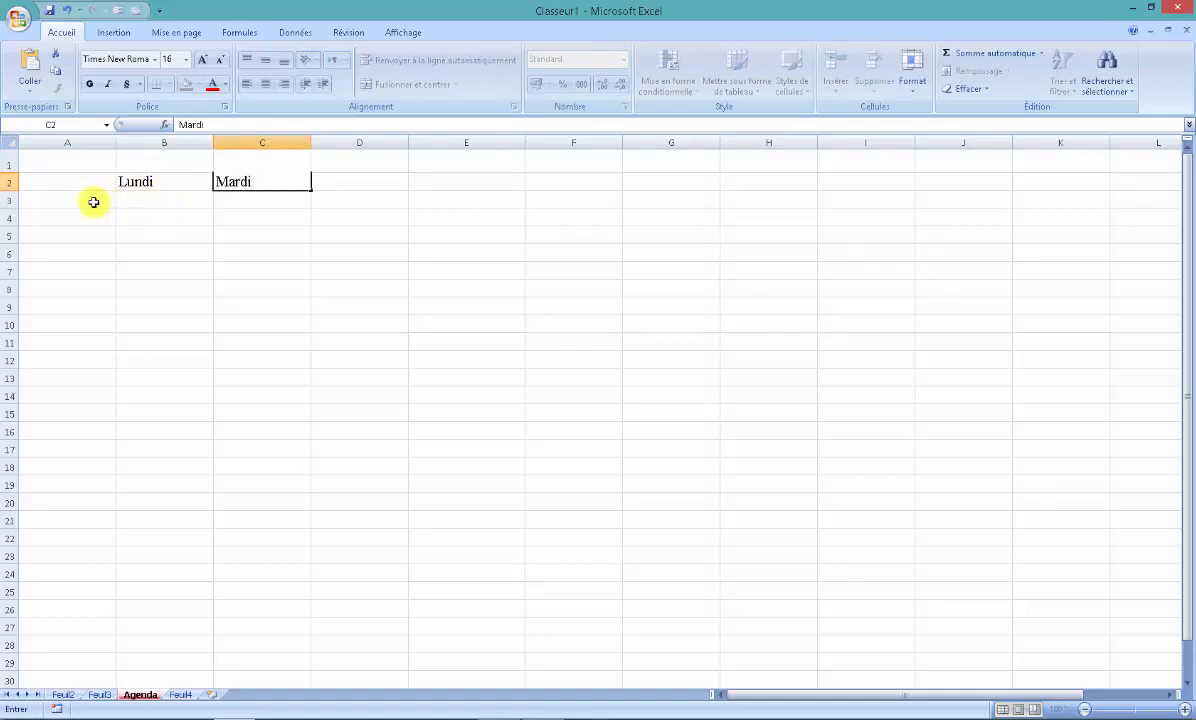
- Enter 6 in cell A3 and paste the copied date 13/03/2019 into cell E1
click(93, 201)
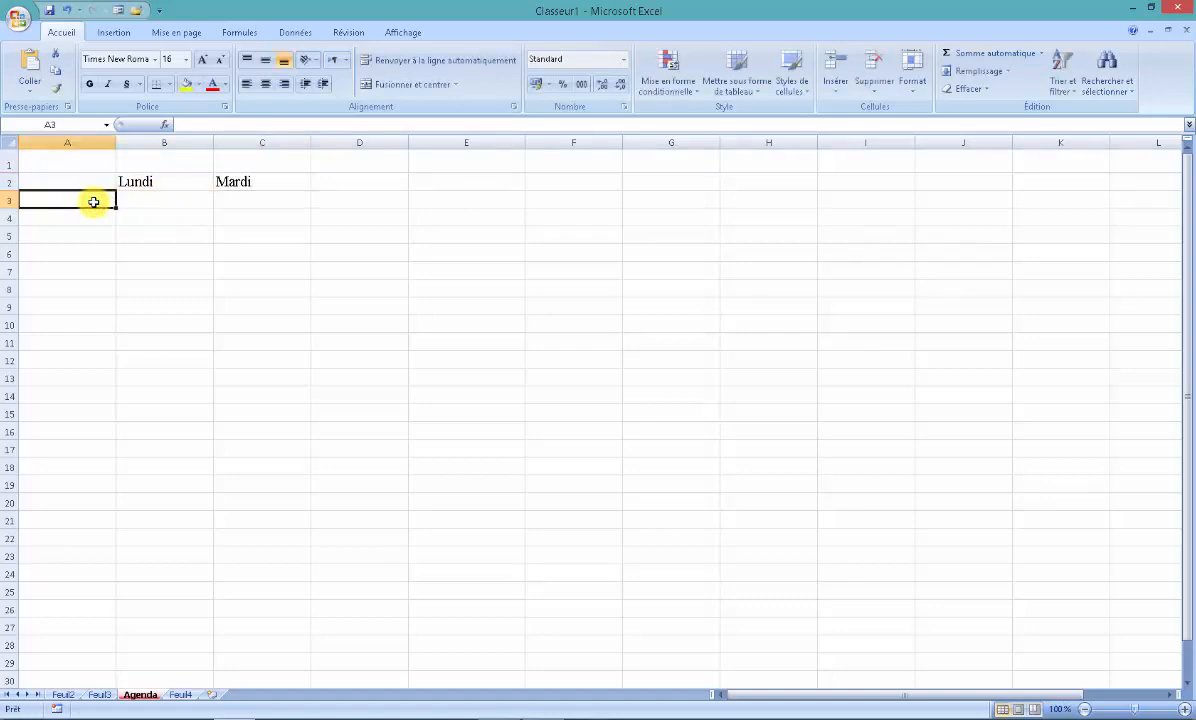
text(6)
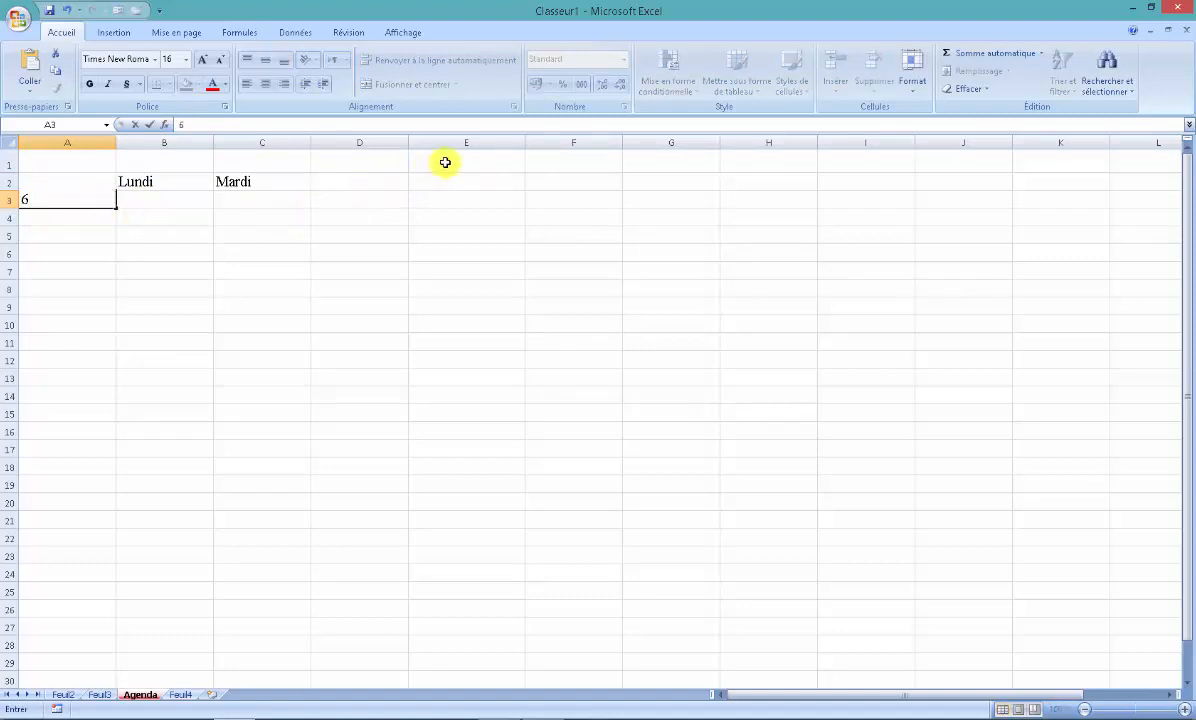
click(445, 162)
text(13/03/2019)
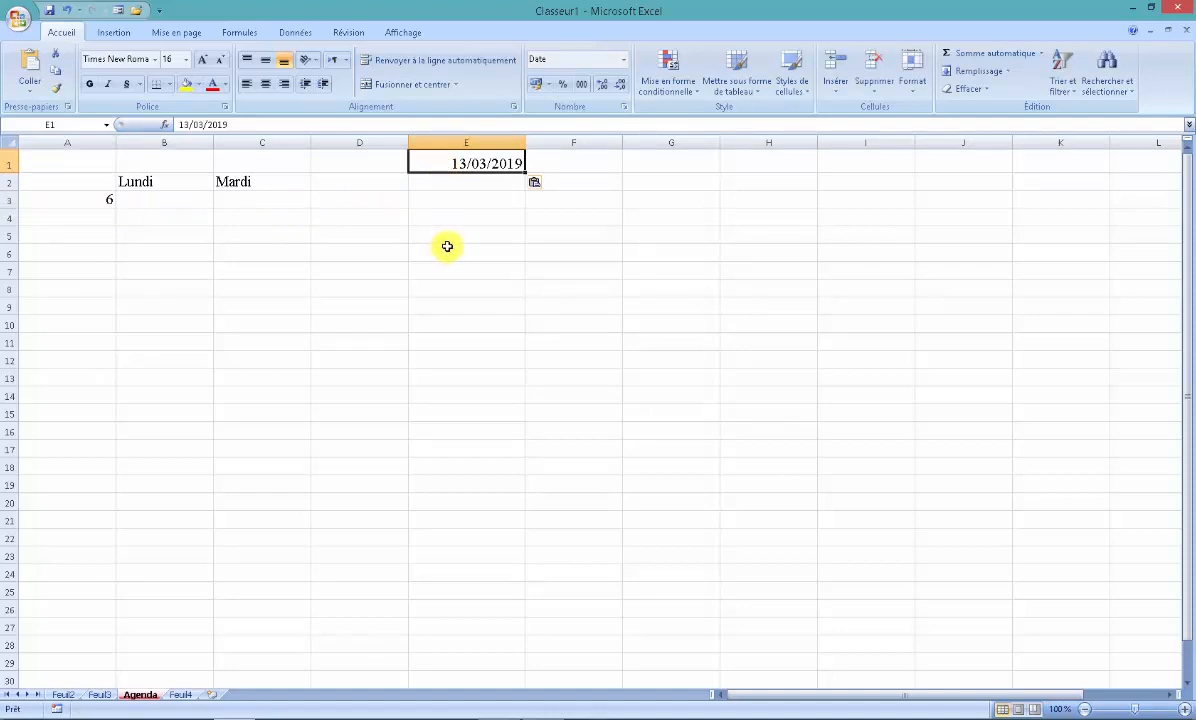
click(403, 247)
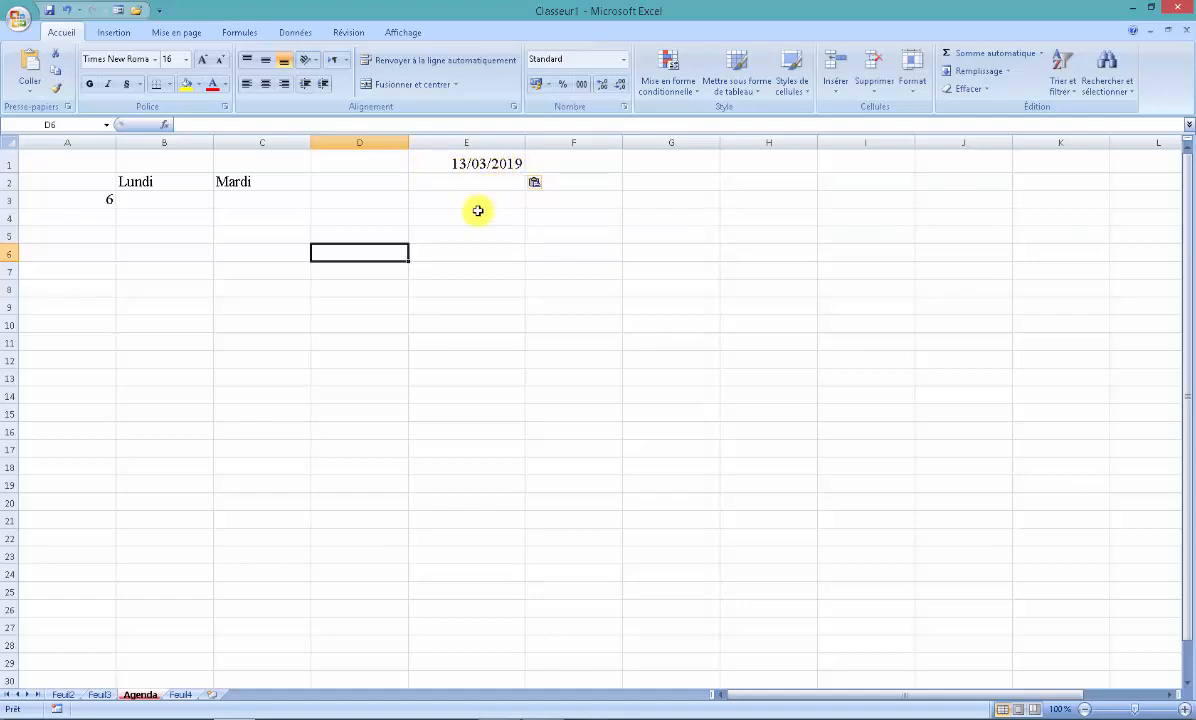
- Change the year of the date in cell E1 so that it reads 13/03/2020
double_click(506, 164)
drag(508, 164, 518, 164)
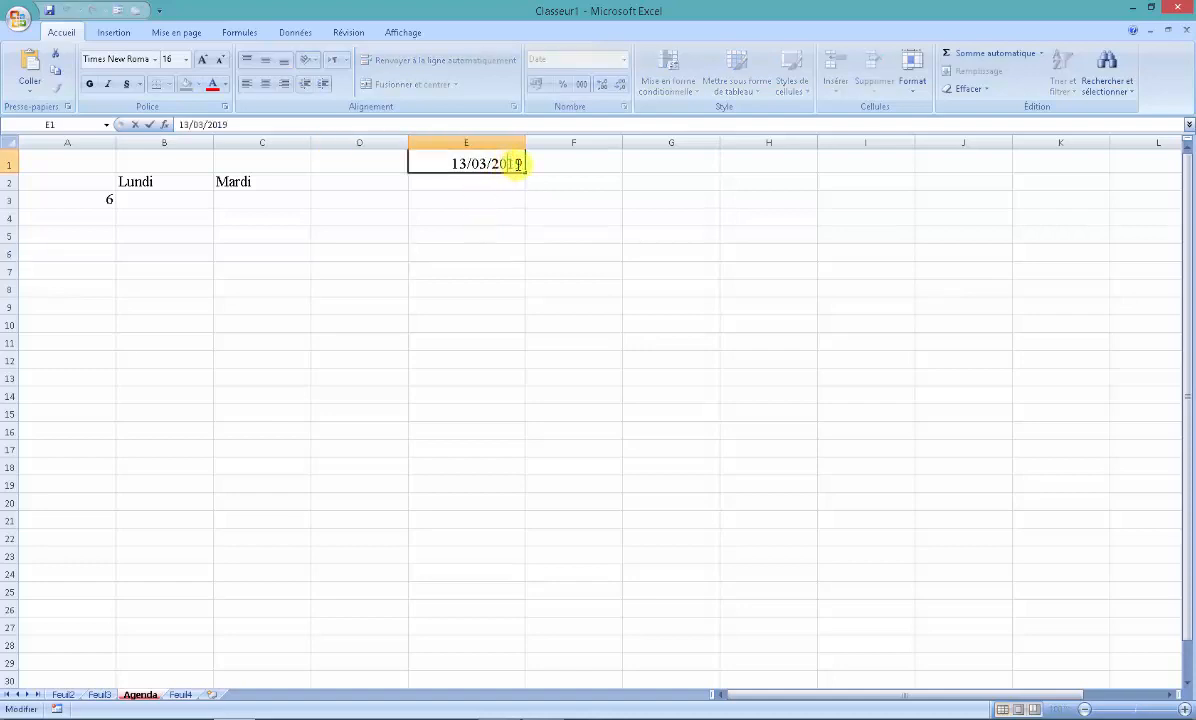
click(502, 181)
click(502, 162)
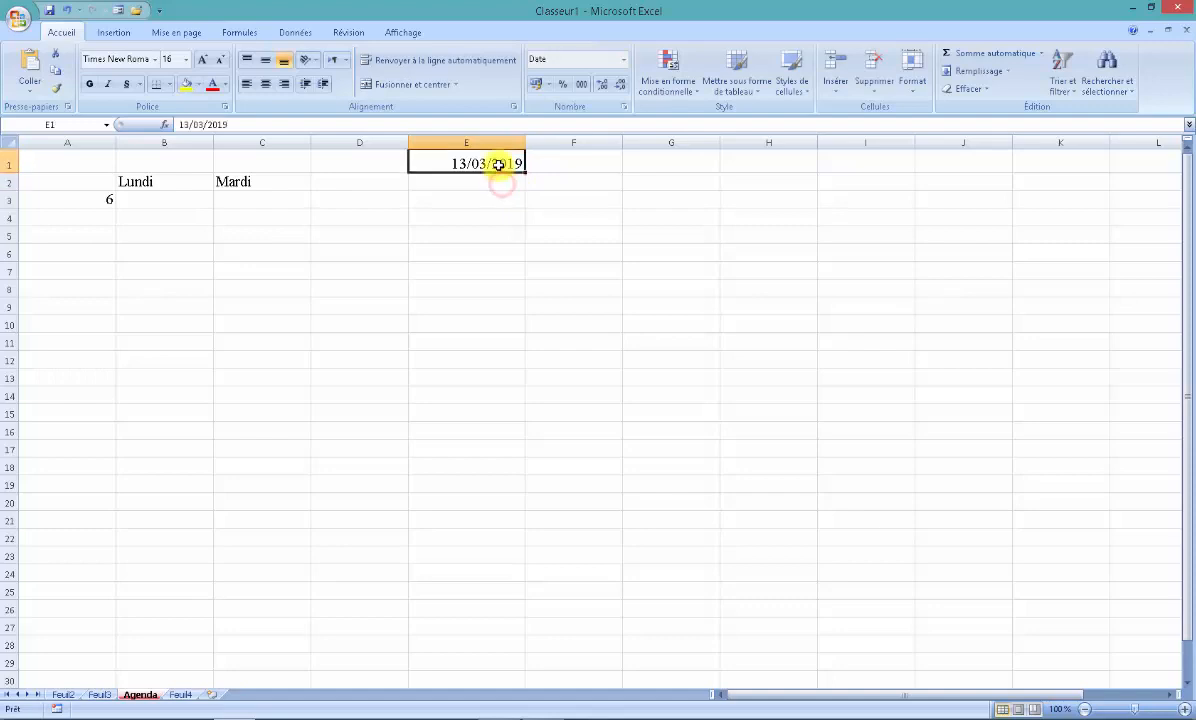
drag(229, 125, 220, 124)
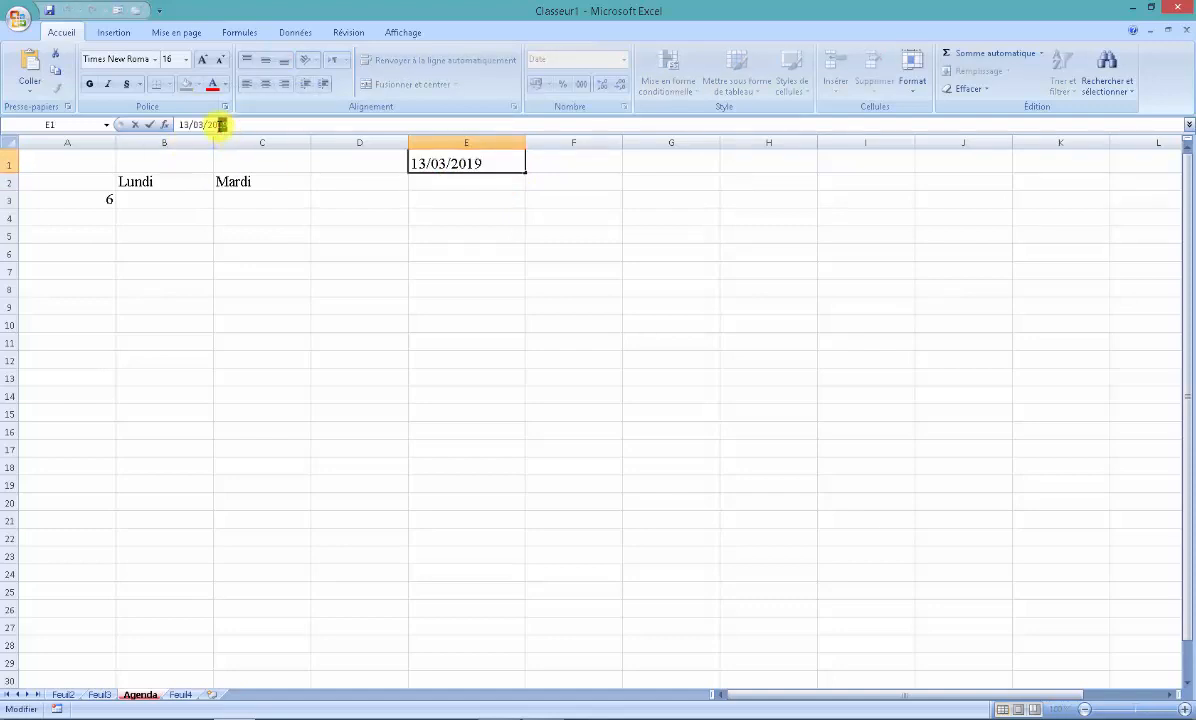
text(20)
key(Return)
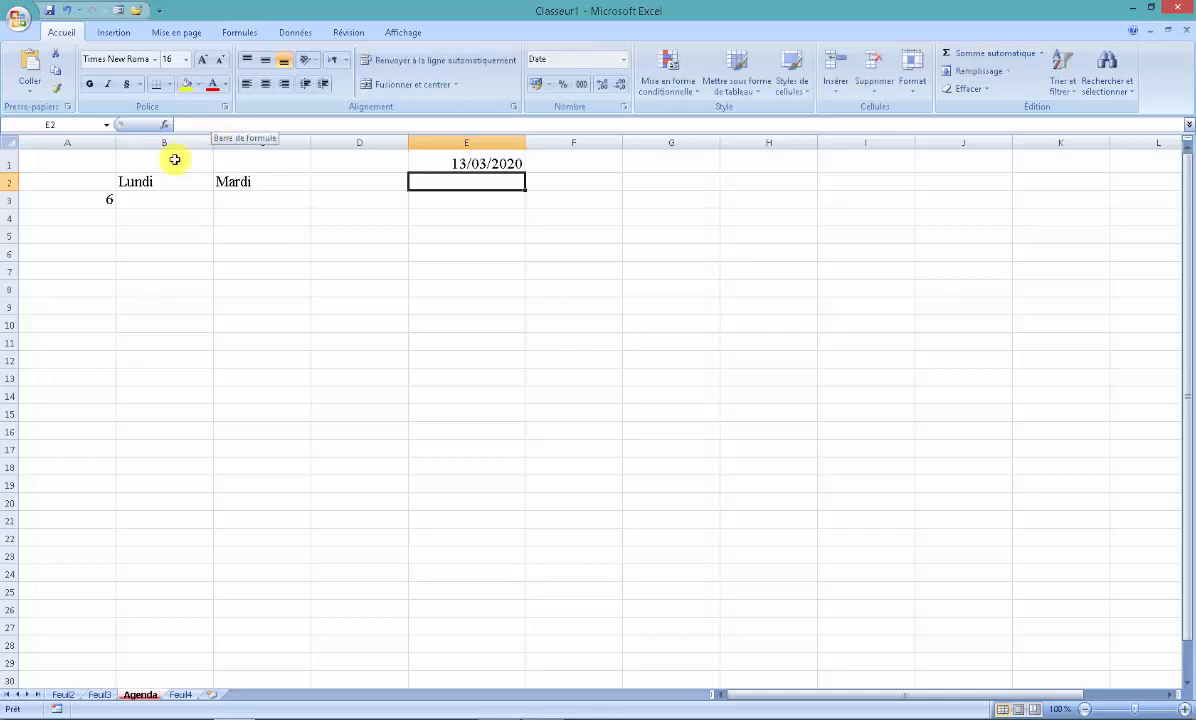
- Clear the Mardi heading from cell C2
click(270, 186)
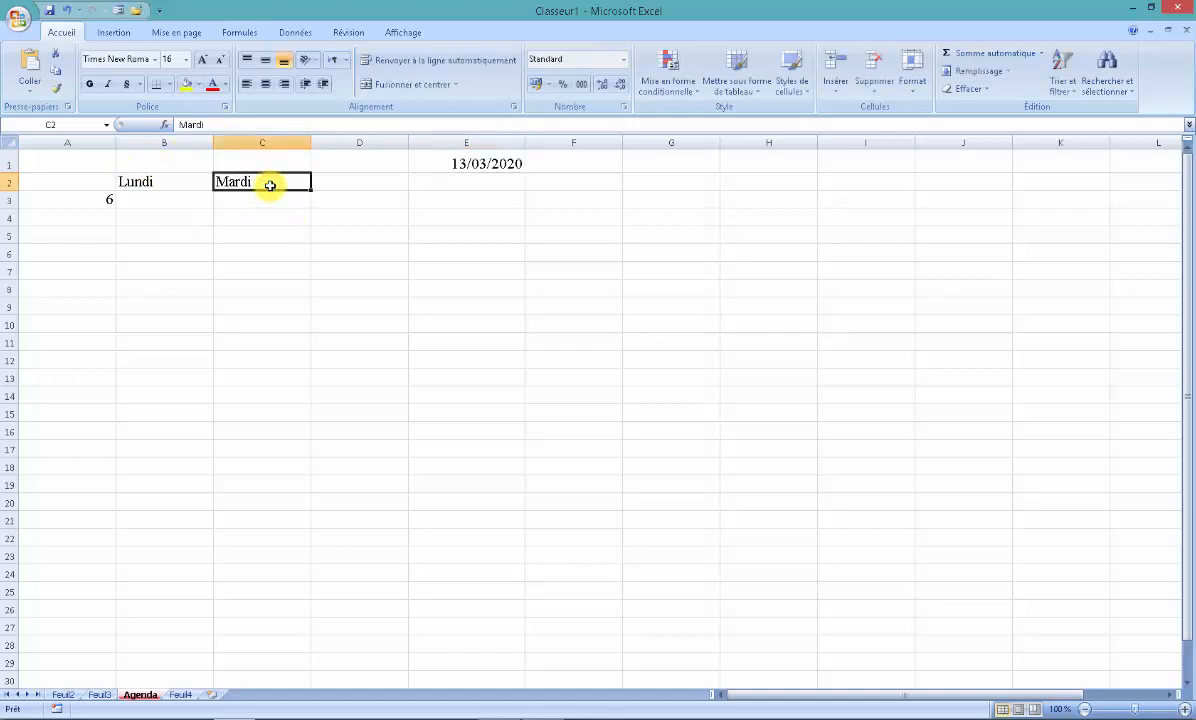
key(Delete)
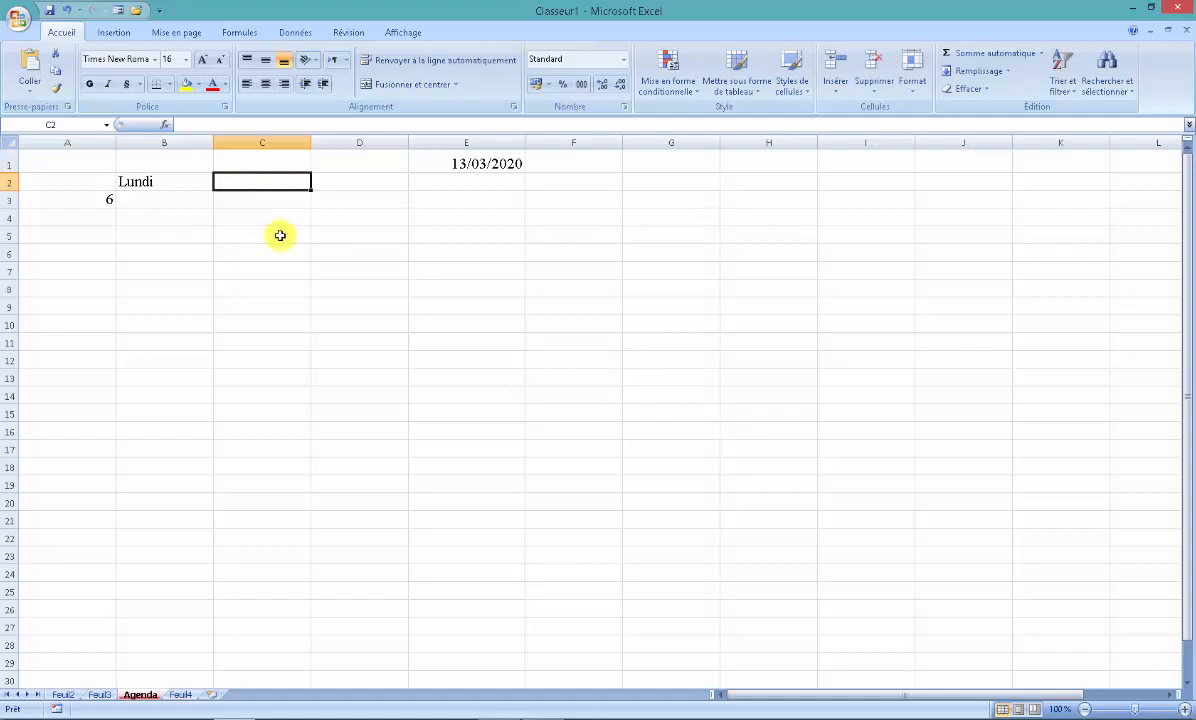
- Enter the title "Programme hybdomadaire" in cell B1 with 2020 on a second line within the same cell
click(187, 167)
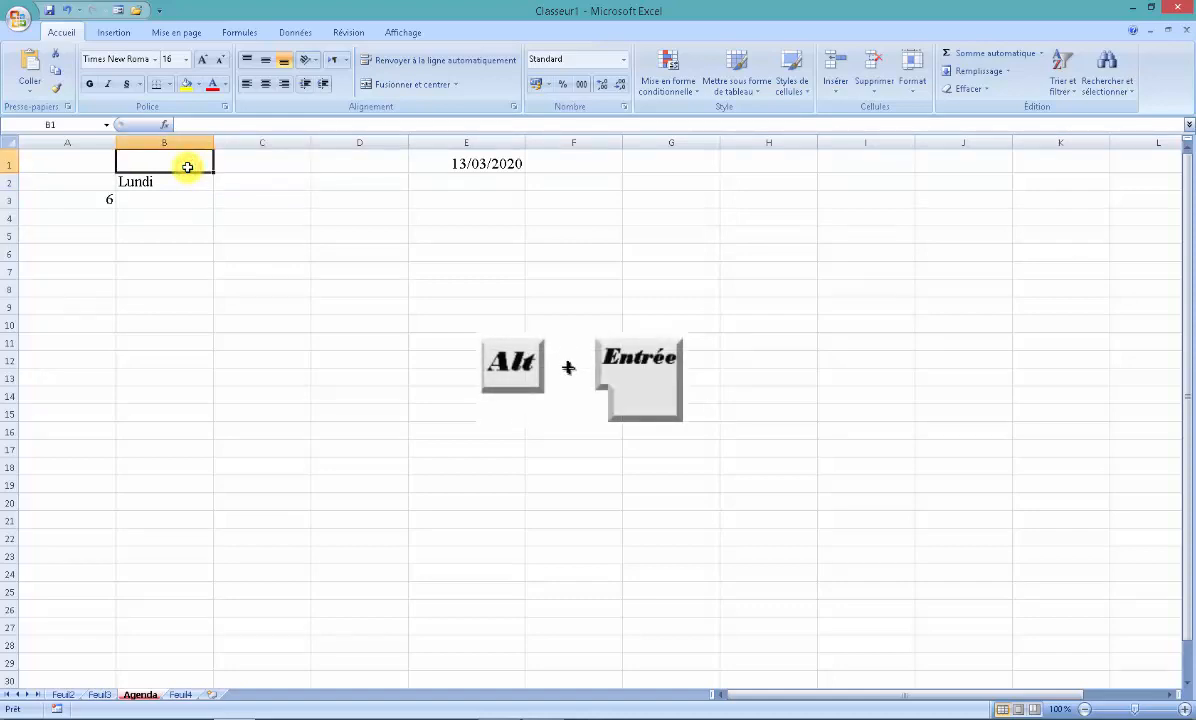
text(Progr)
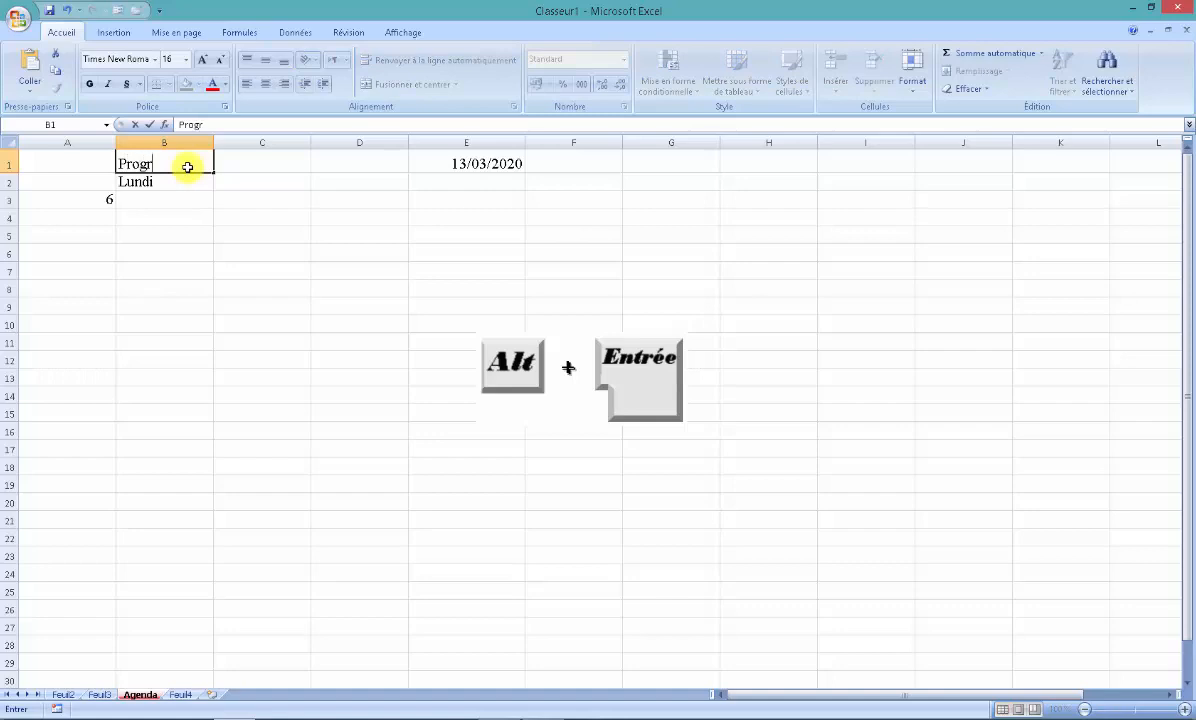
text(amme hybdomada)
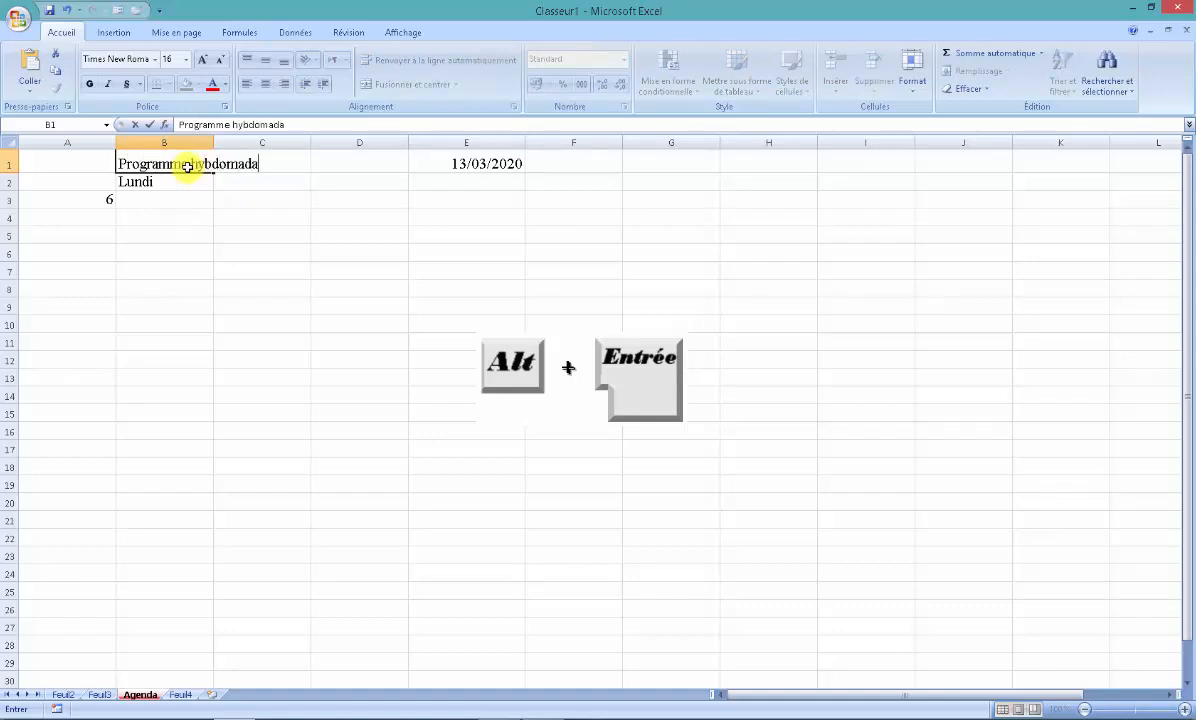
text(ire)
key(alt+Return)
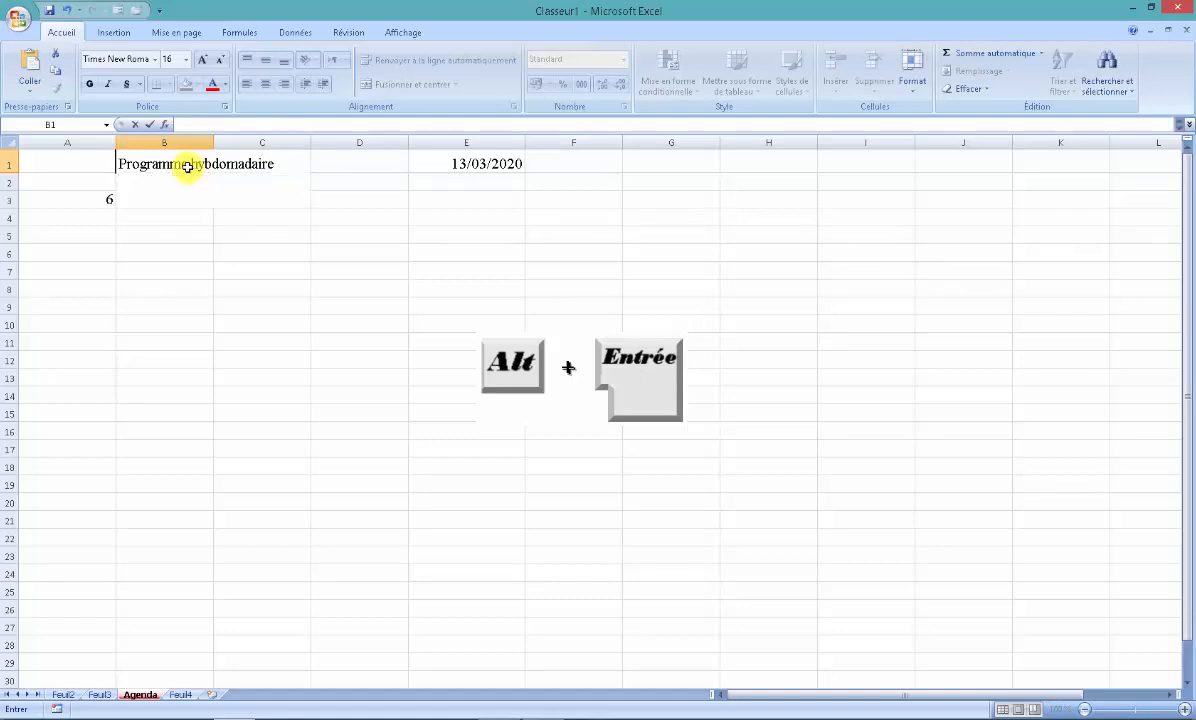
text(2020)
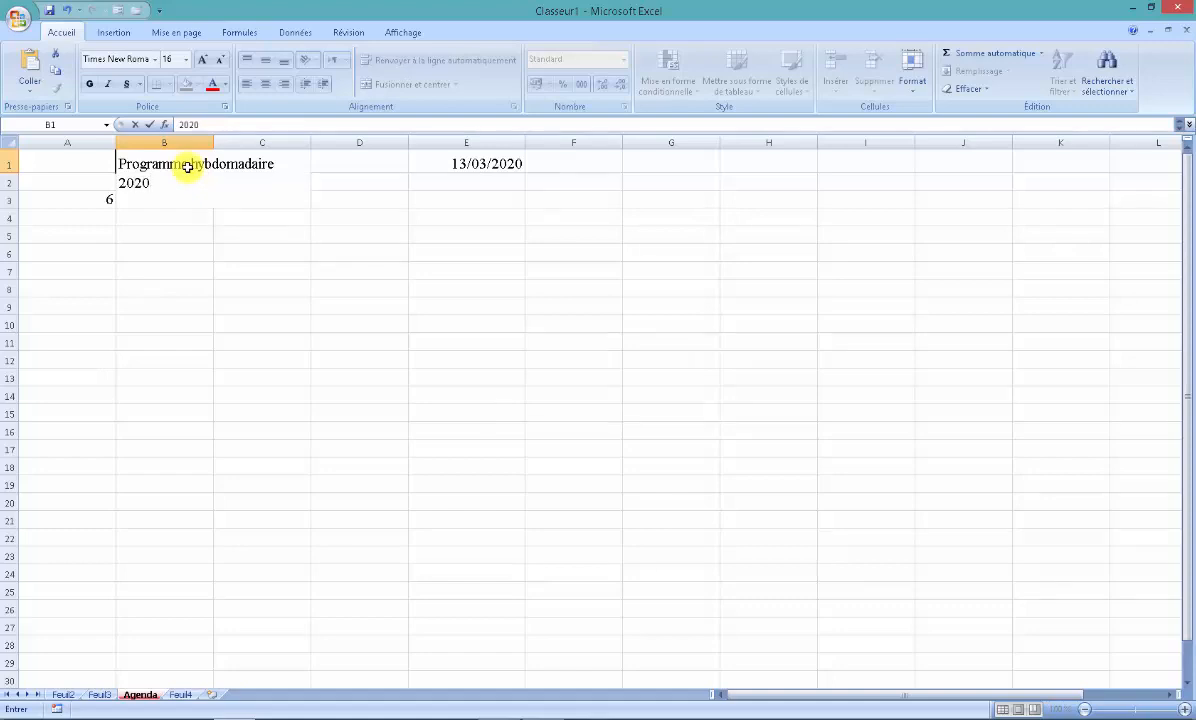
key(Return)
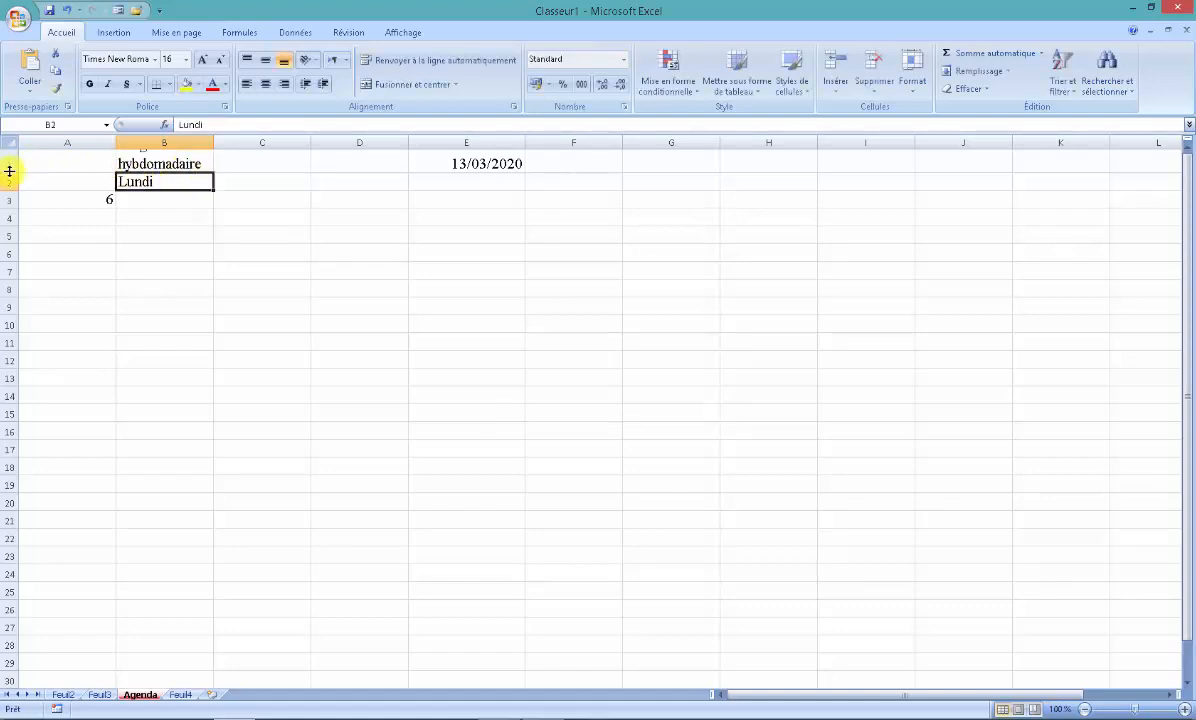
- Increase the height of row 1 so that the whole three-line title in B1 fits
drag(13, 173, 8, 205)
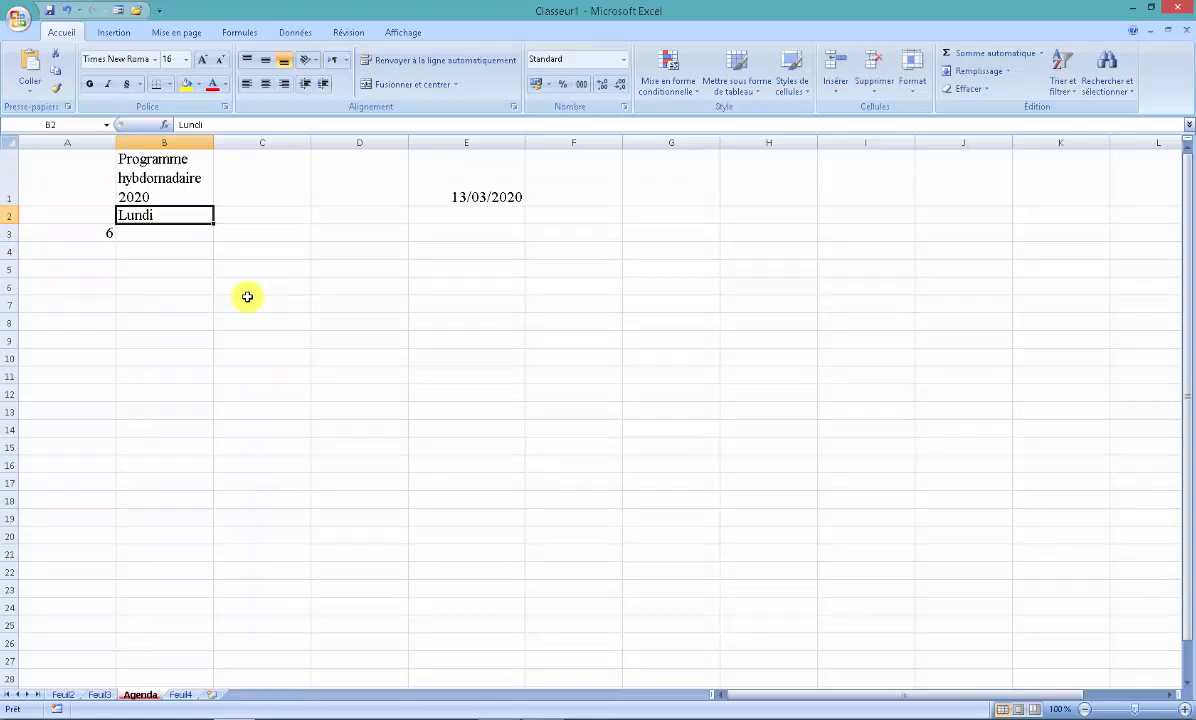
click(287, 220)
click(299, 248)
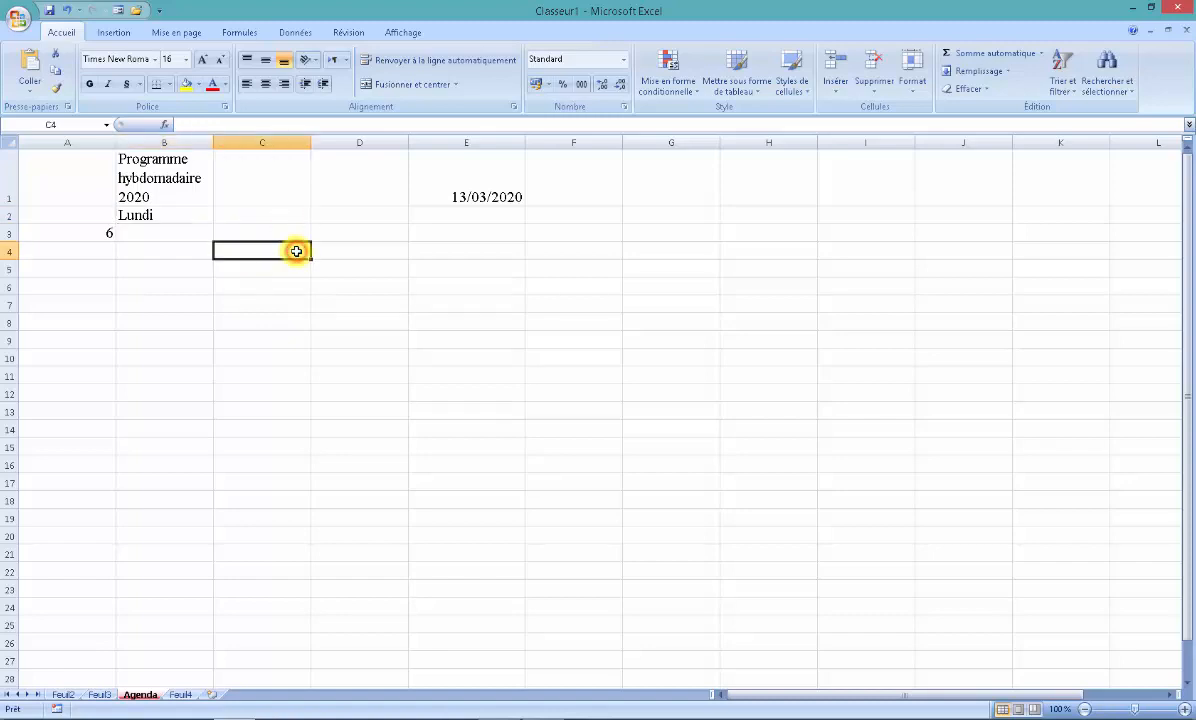
- Fill the weekday series from Lundi in B2 across to Dimanche in H2
click(172, 215)
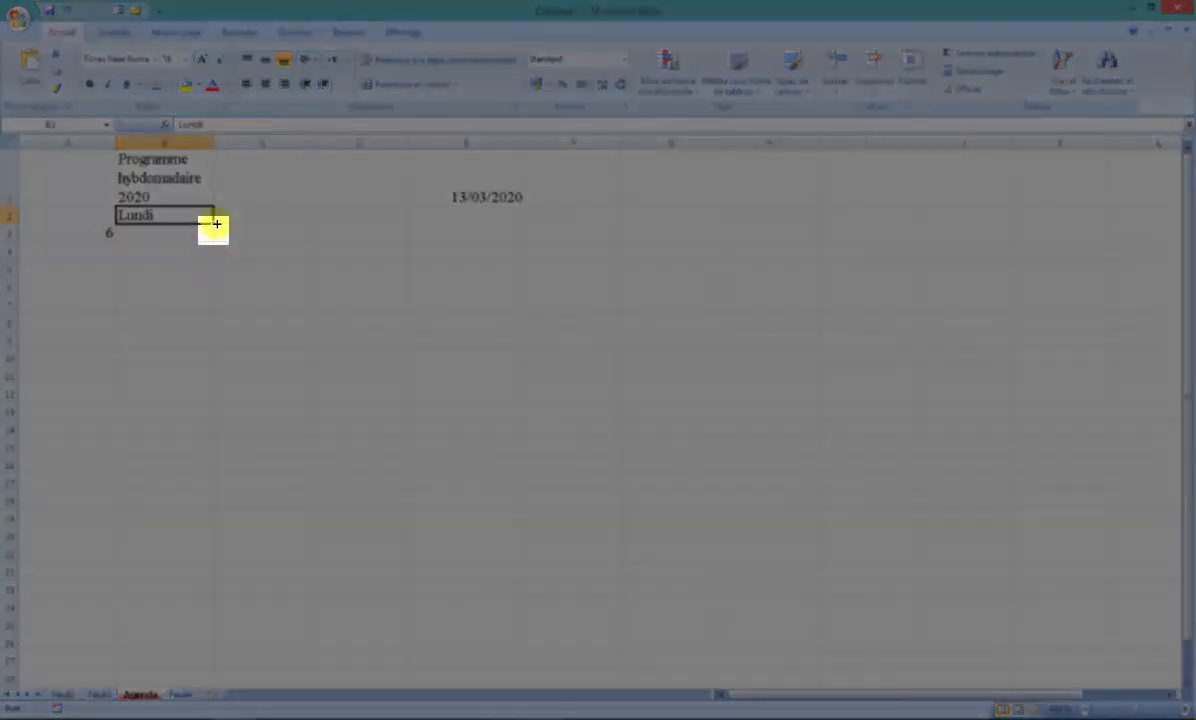
drag(213, 224, 784, 222)
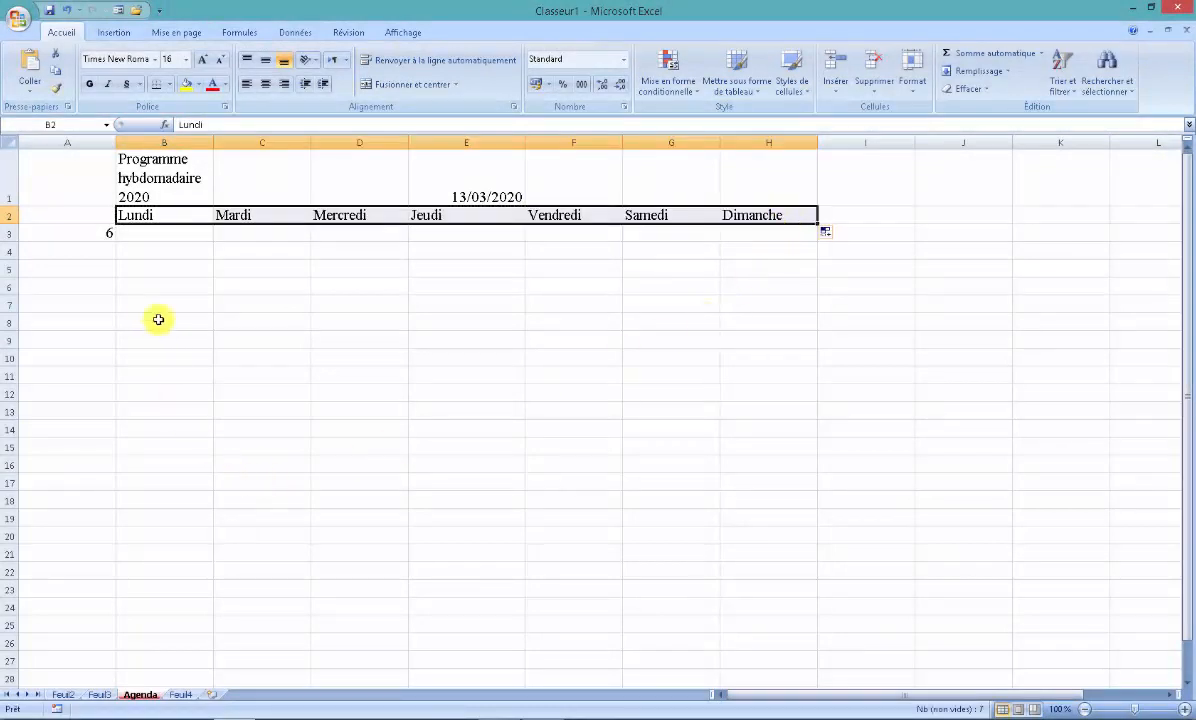
- Enter 7 in cell A4 and extend the 6, 7 series down column A to 23 in A20
click(66, 233)
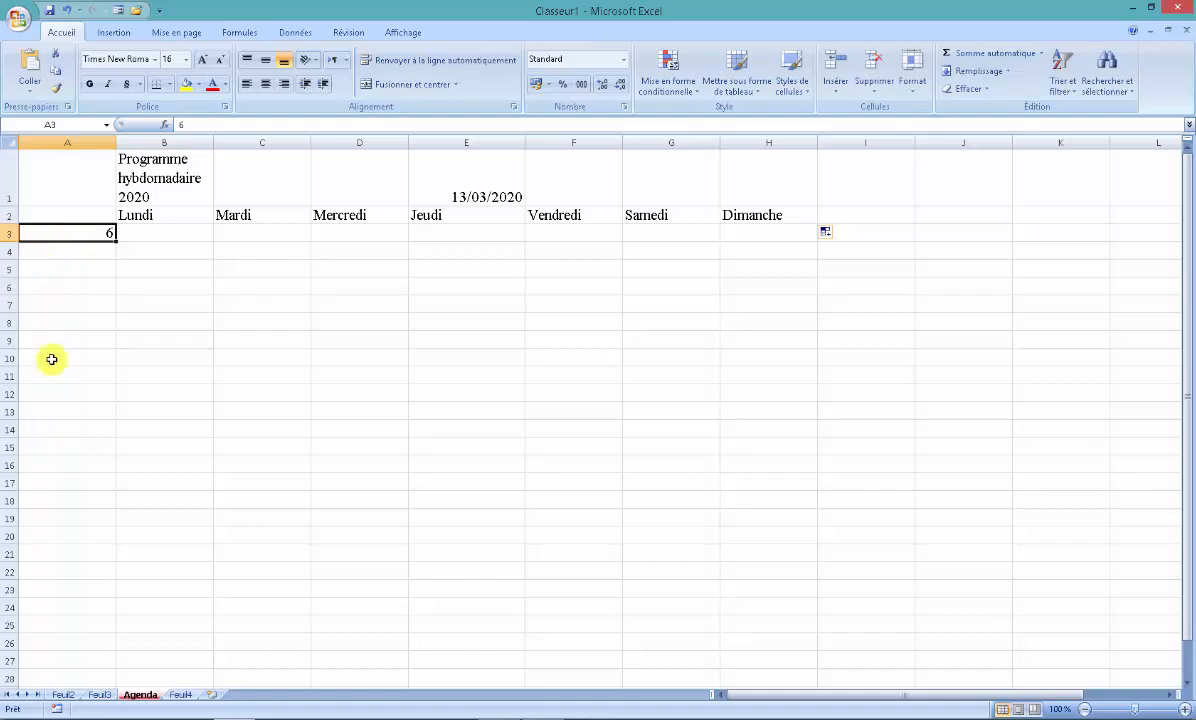
click(71, 255)
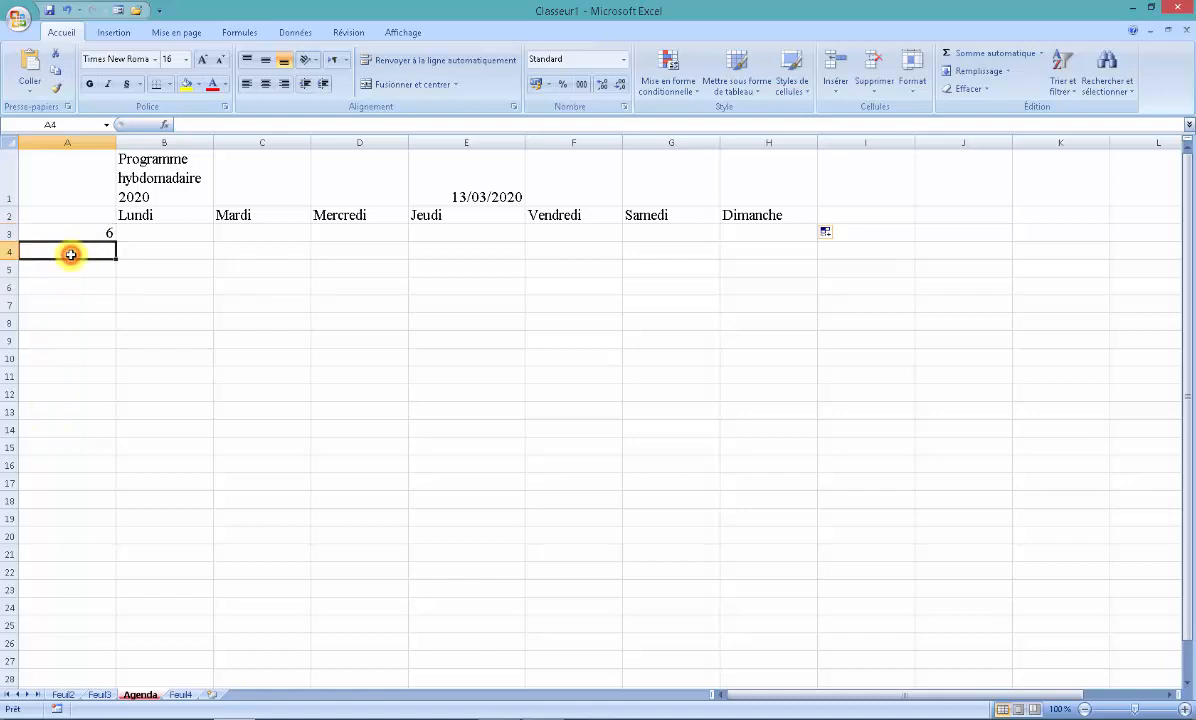
text(7)
click(149, 275)
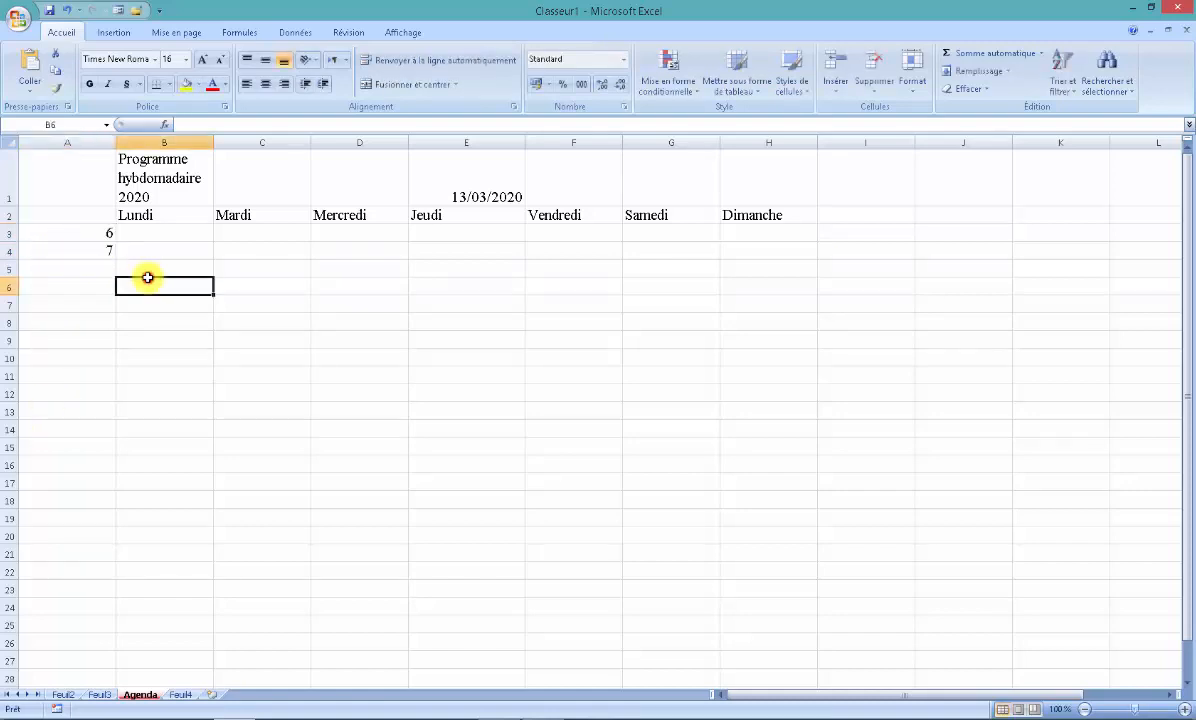
click(93, 233)
drag(93, 247, 127, 548)
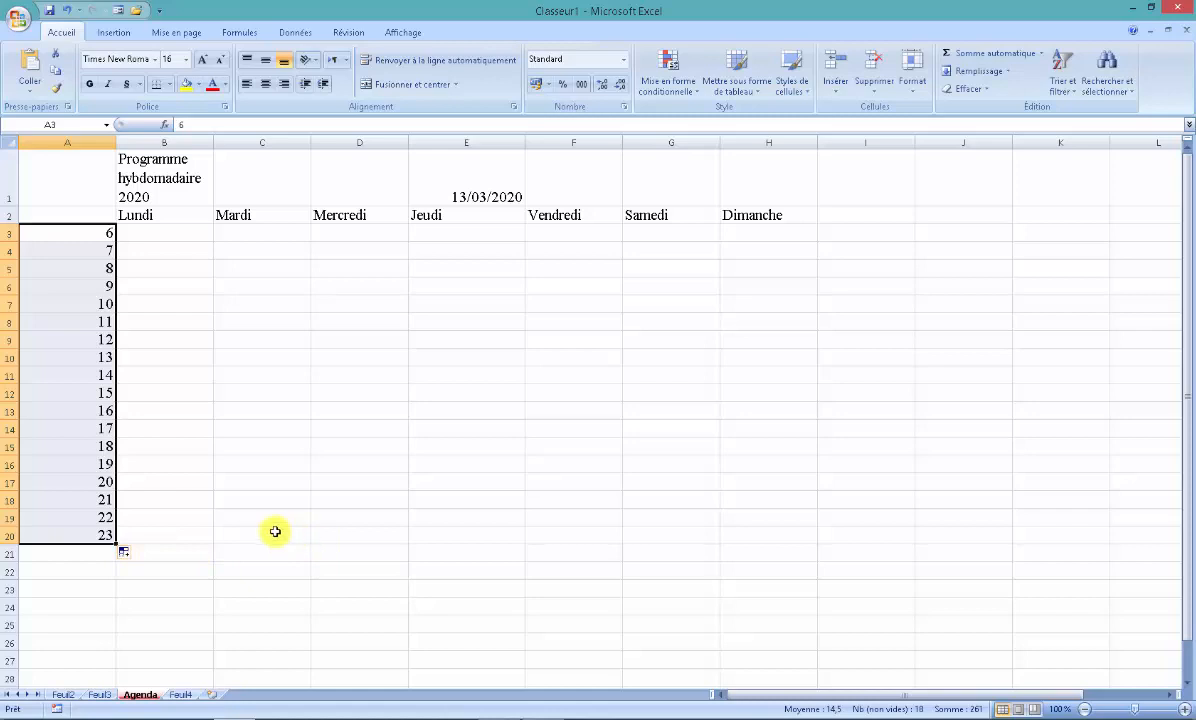
click(192, 514)
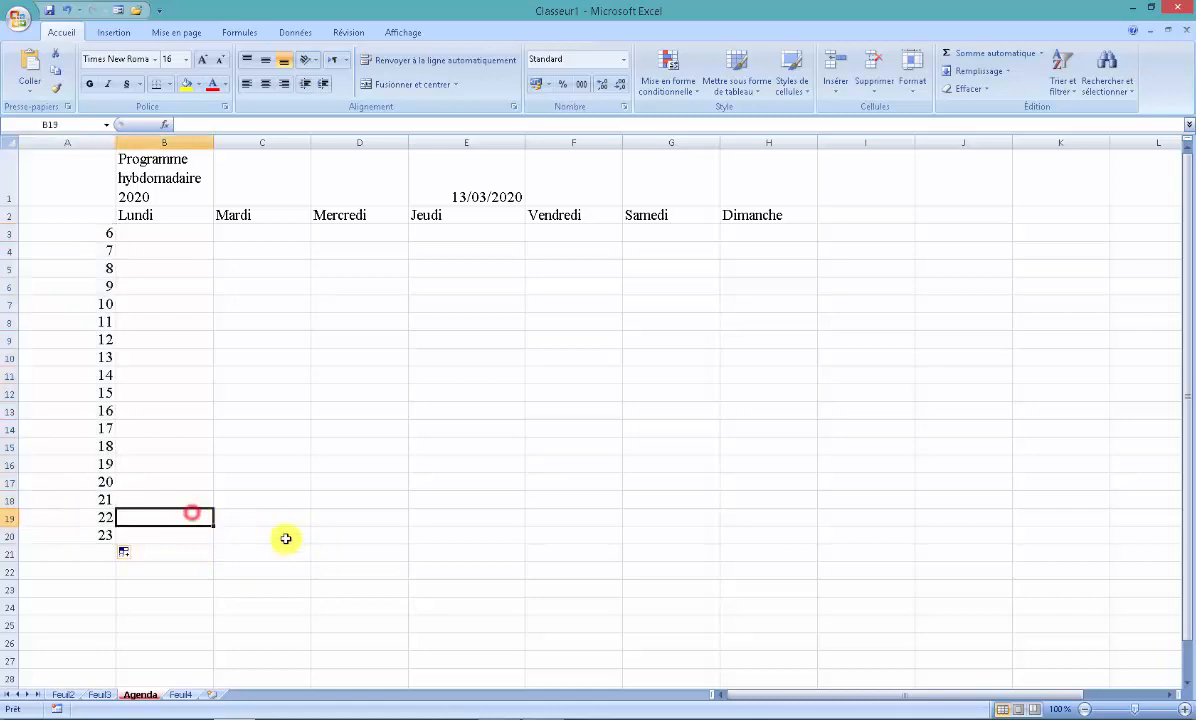
click(389, 511)
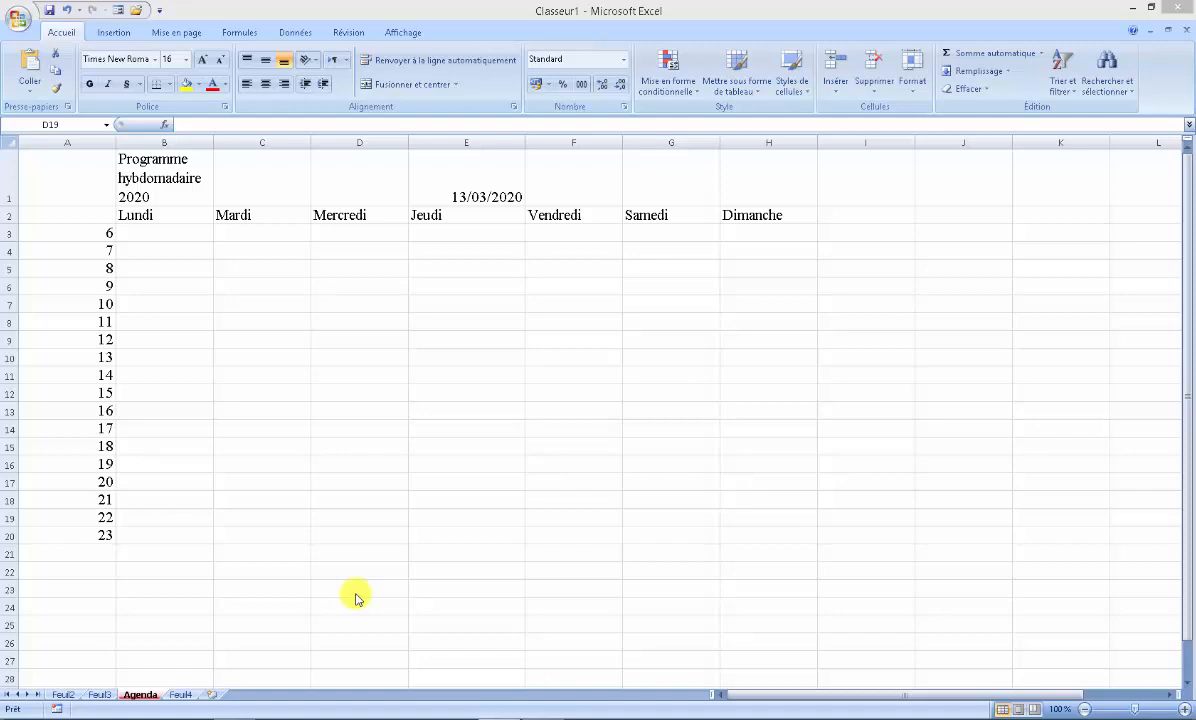
- Add a custom fill list made of four first names in the Excel options and save it
click(15, 26)
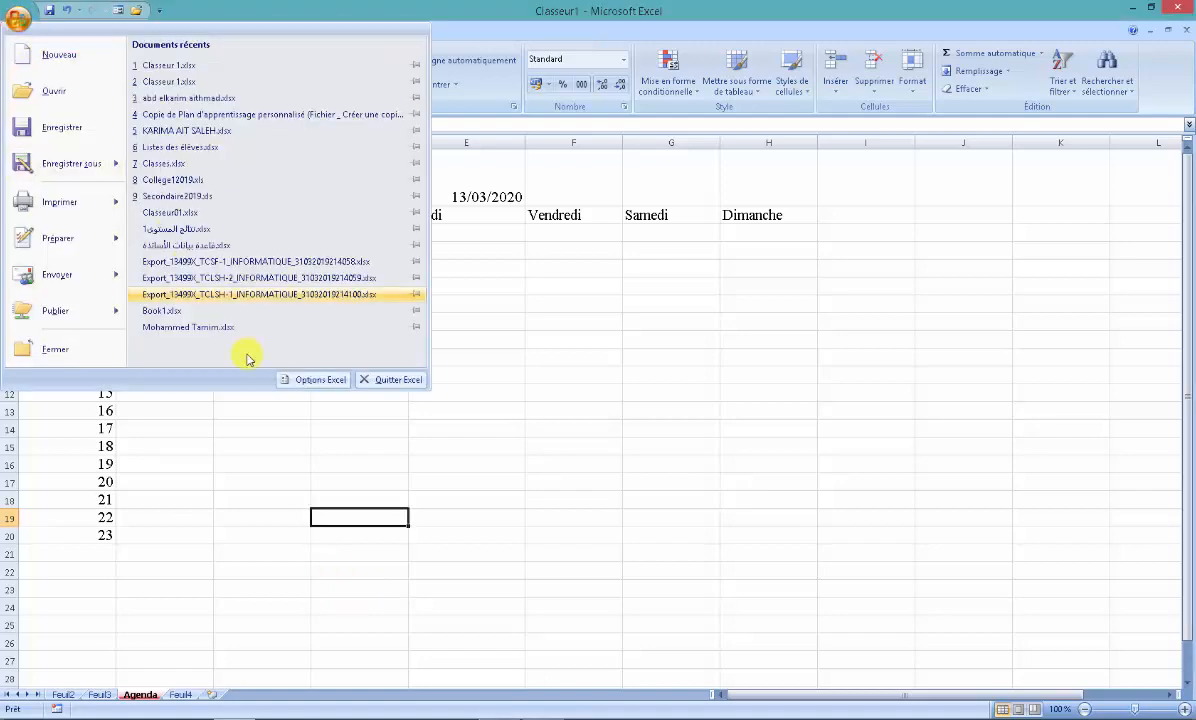
click(311, 380)
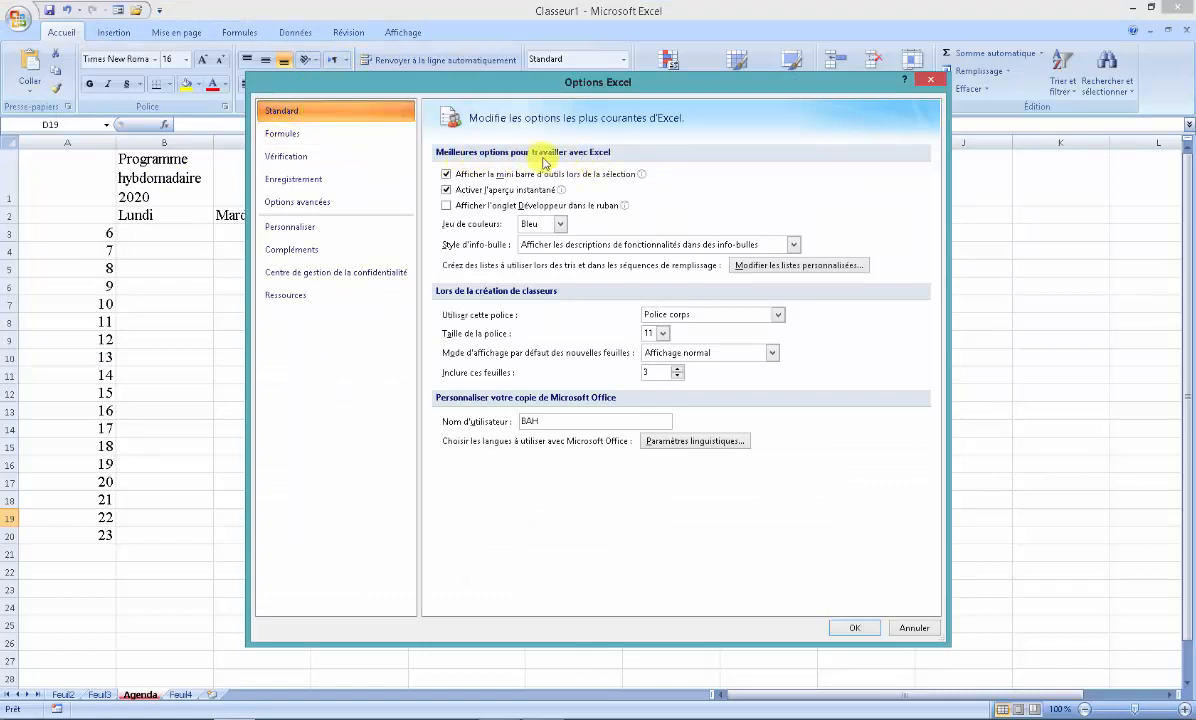
click(791, 267)
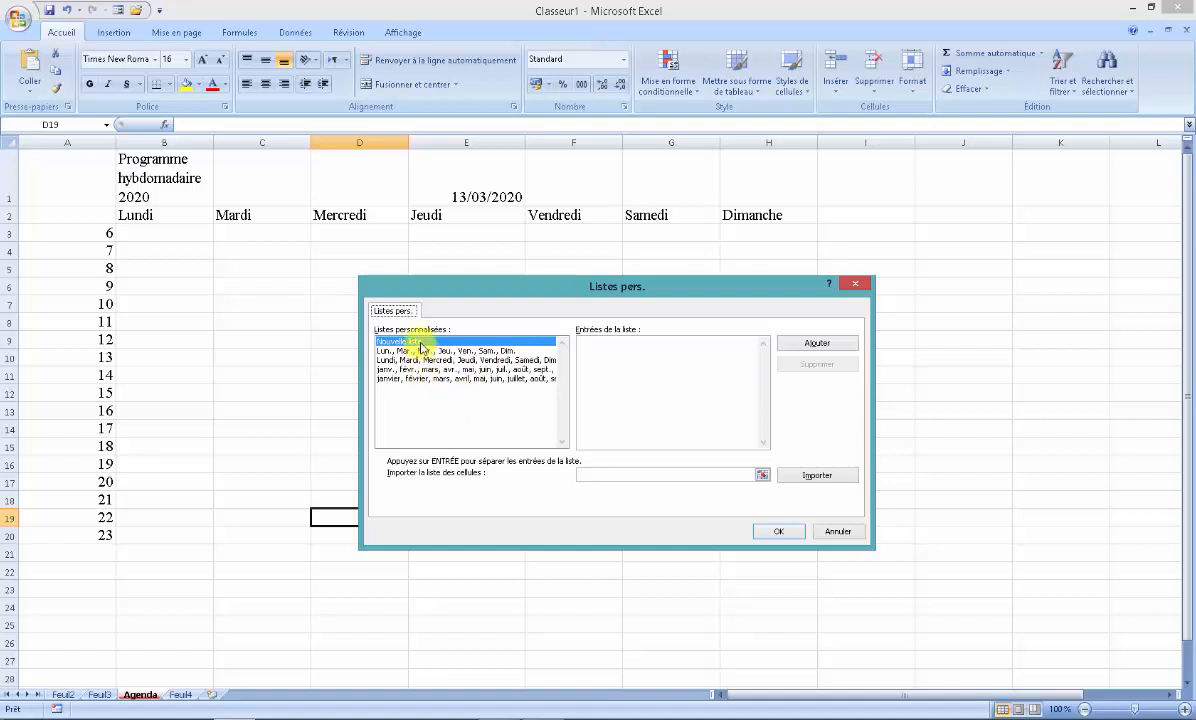
click(599, 352)
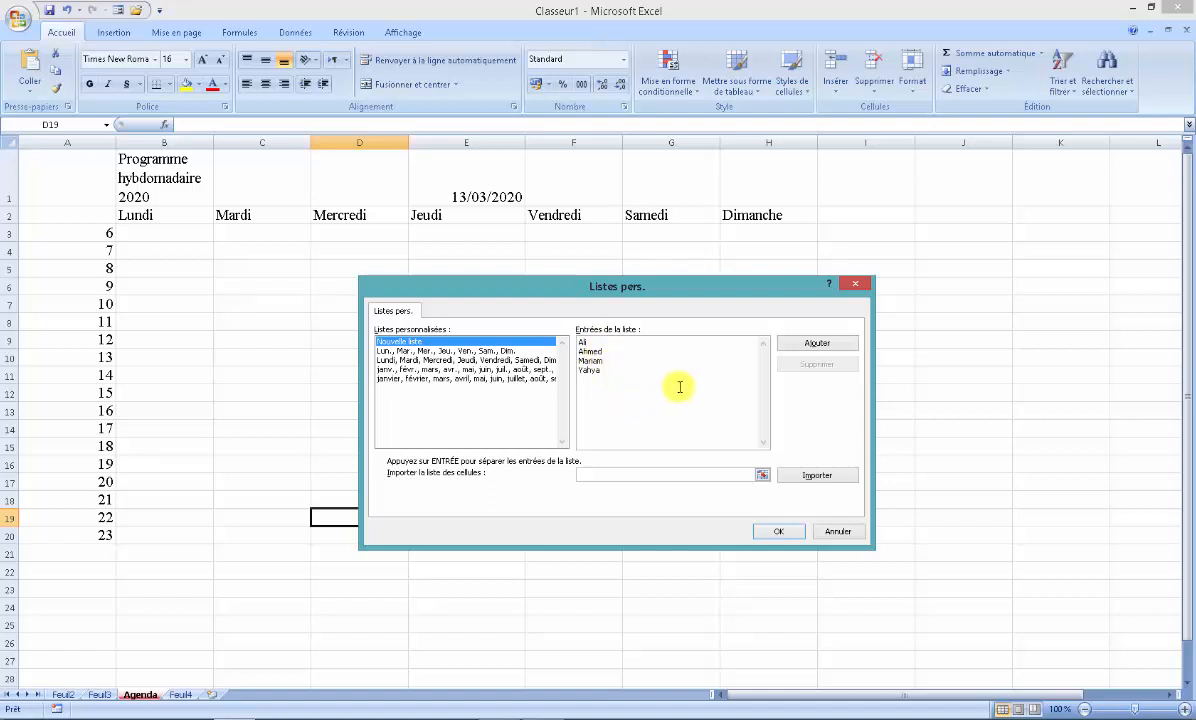
click(811, 344)
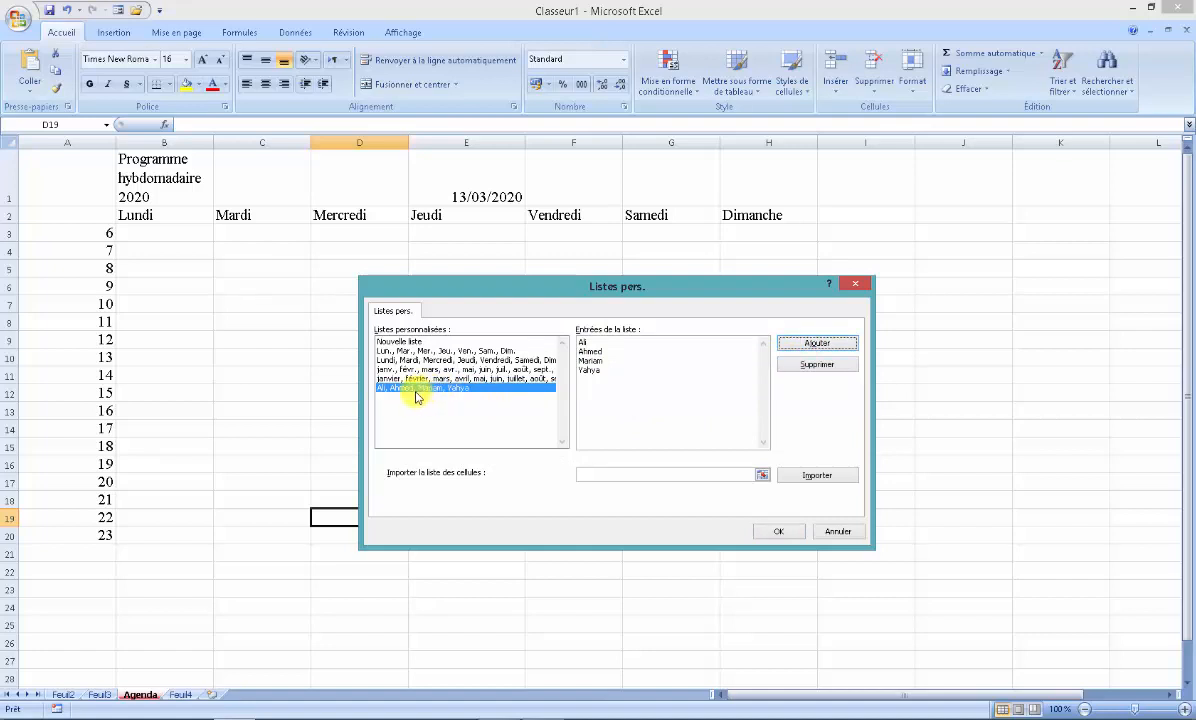
click(778, 530)
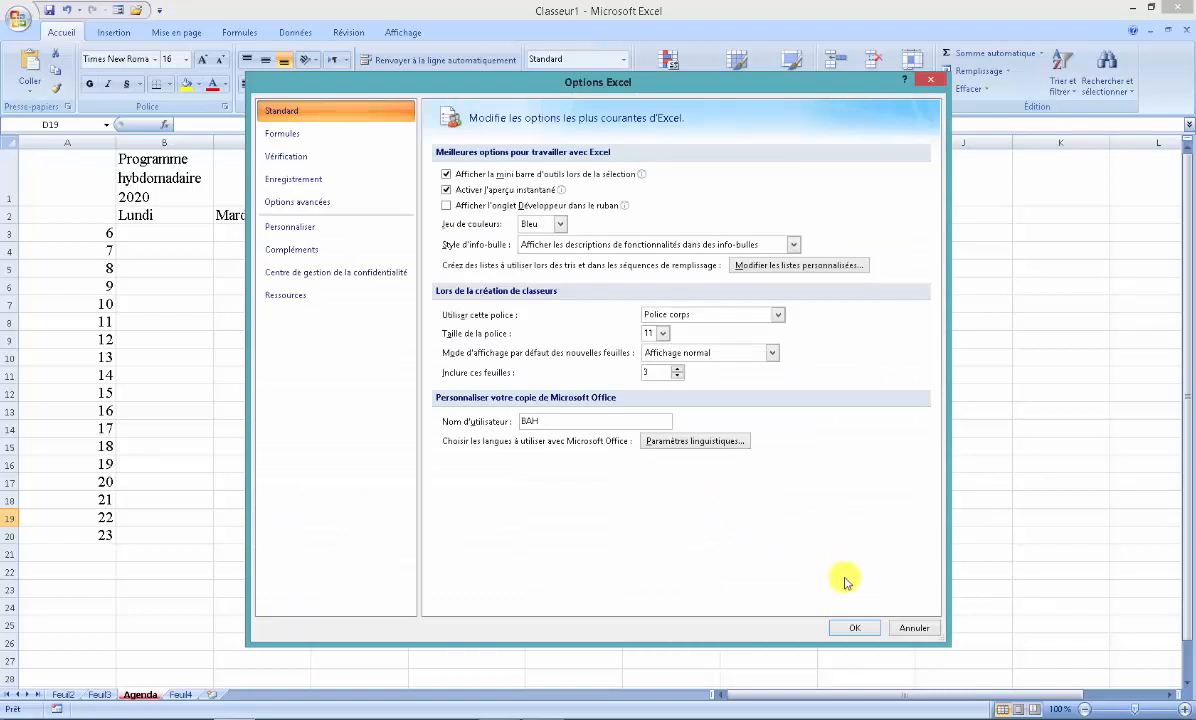
click(854, 628)
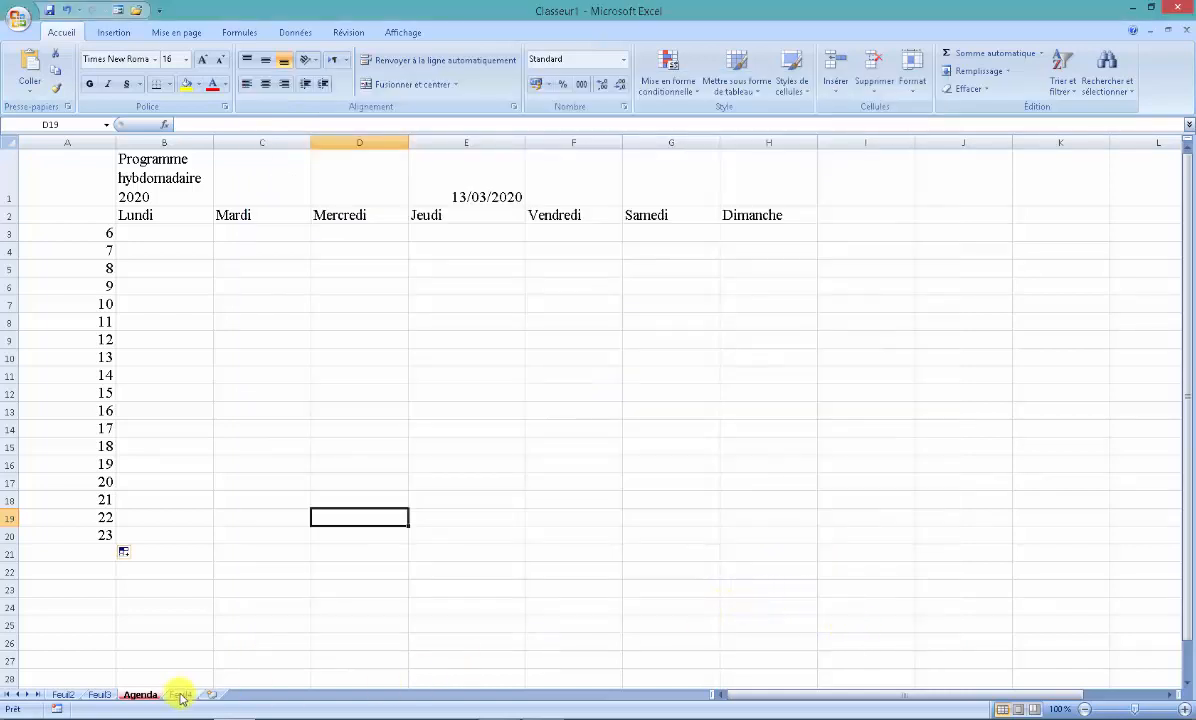
- On sheet Feuil3, enter the custom list's first name in D6 and fill the other names across to G6
click(97, 694)
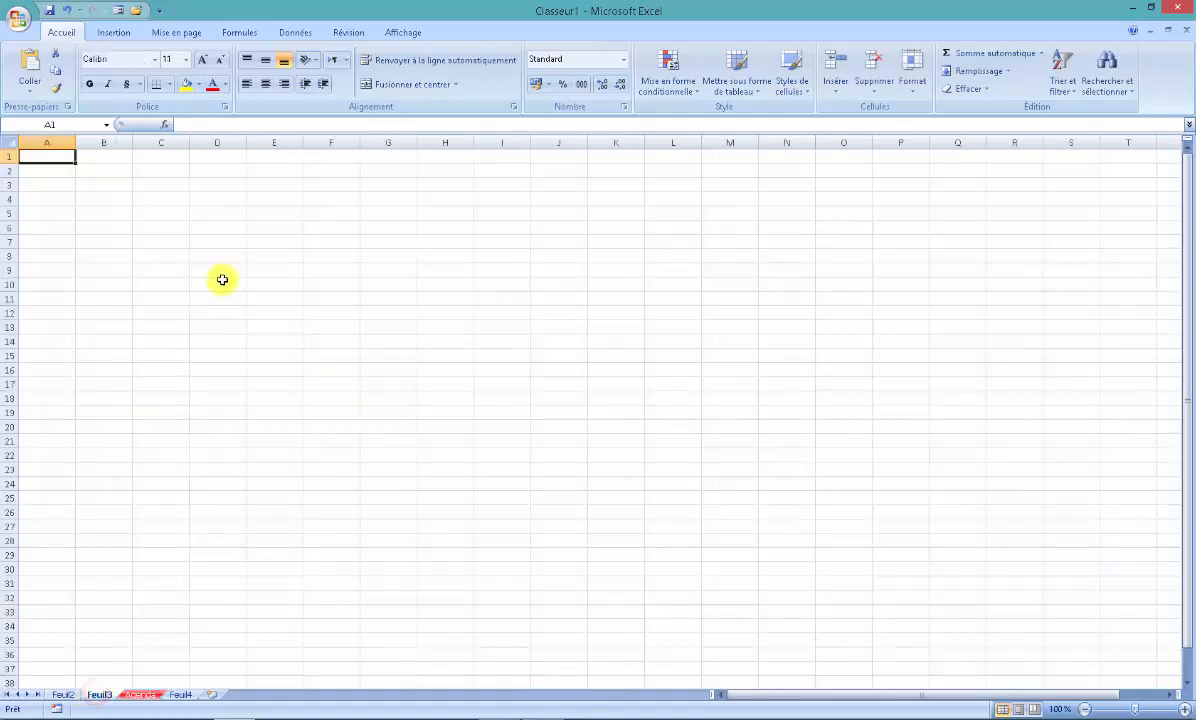
click(218, 229)
text(Ali)
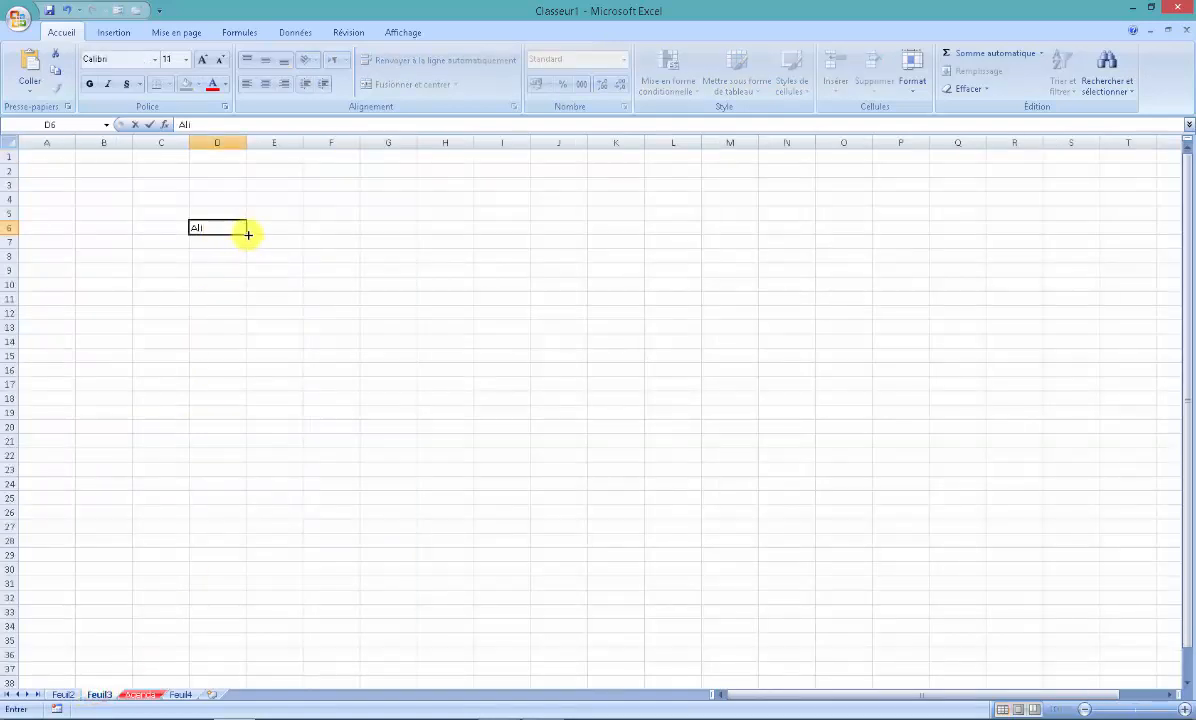
drag(248, 234, 416, 236)
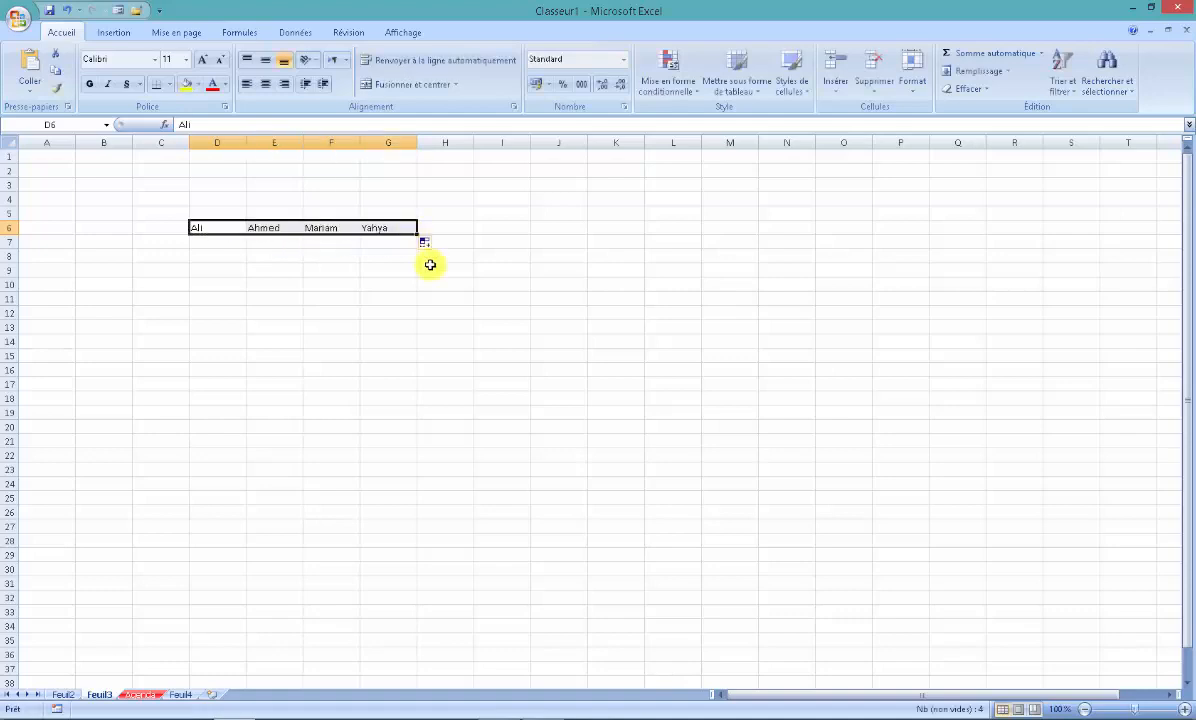
click(382, 270)
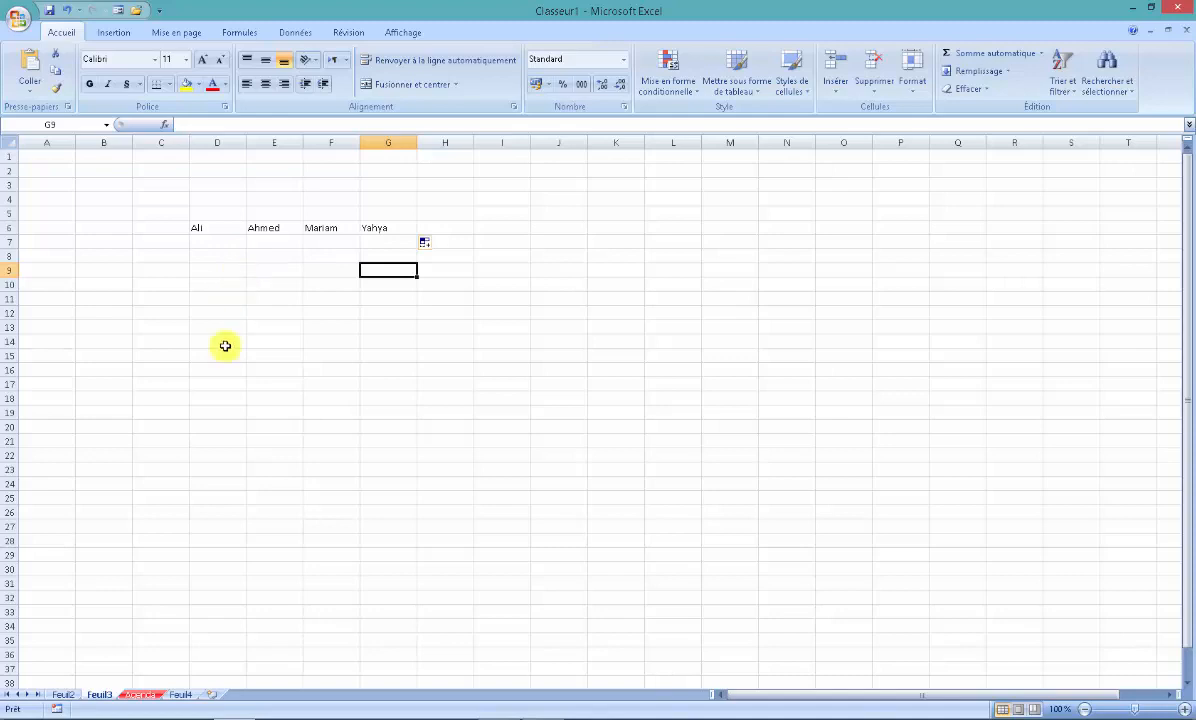
- On the Agenda sheet, apply all borders (Toutes les bordures) to the schedule range A2:H20
click(140, 694)
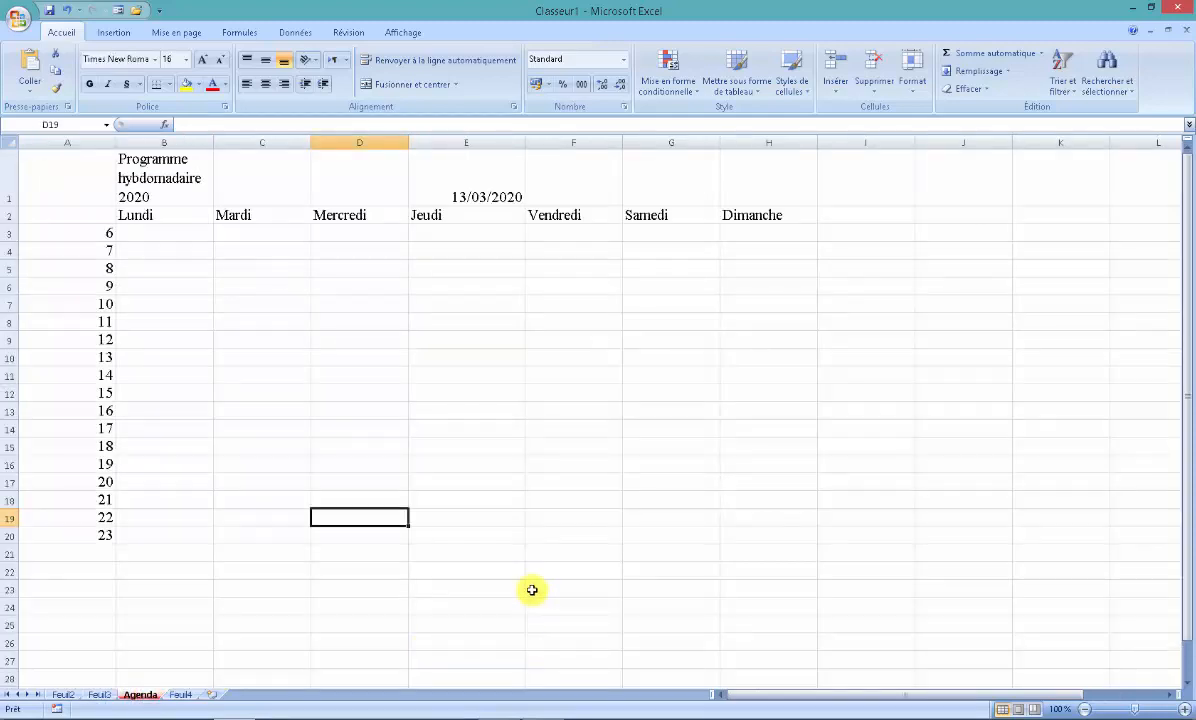
mouse_move(85, 216)
mouse_down()
mouse_move(635, 230)
mouse_move(764, 361)
mouse_move(766, 545)
mouse_move(774, 526)
mouse_move(774, 537)
mouse_up()
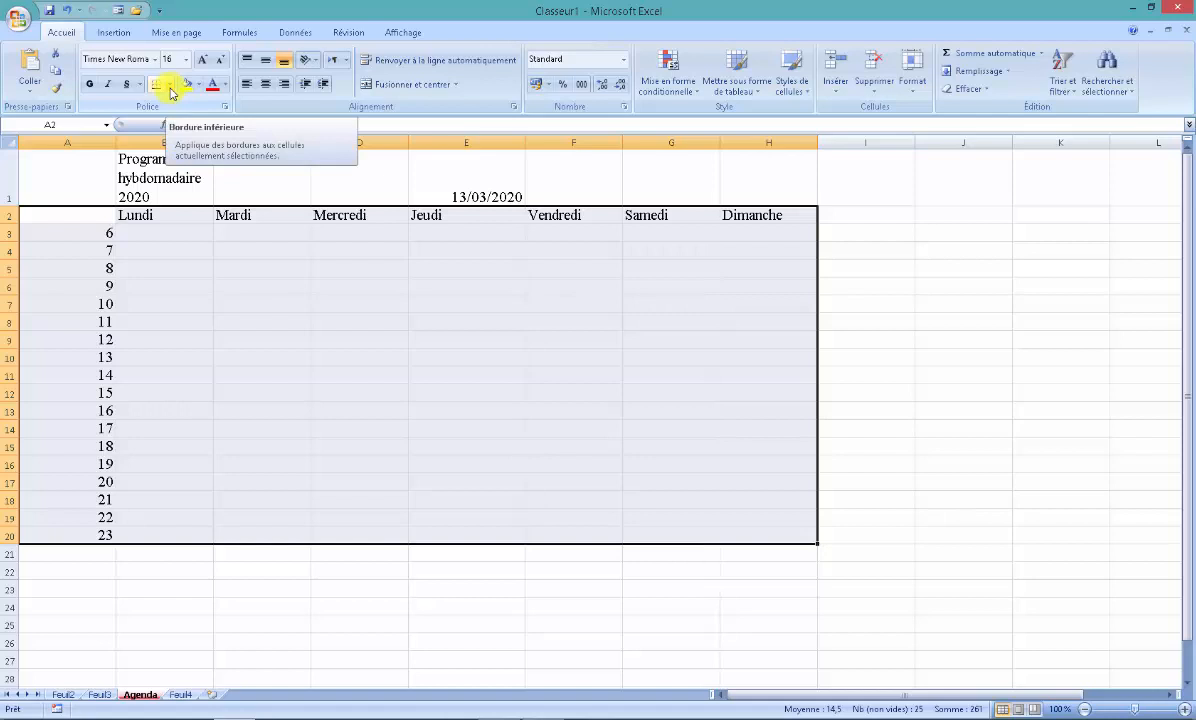
click(169, 84)
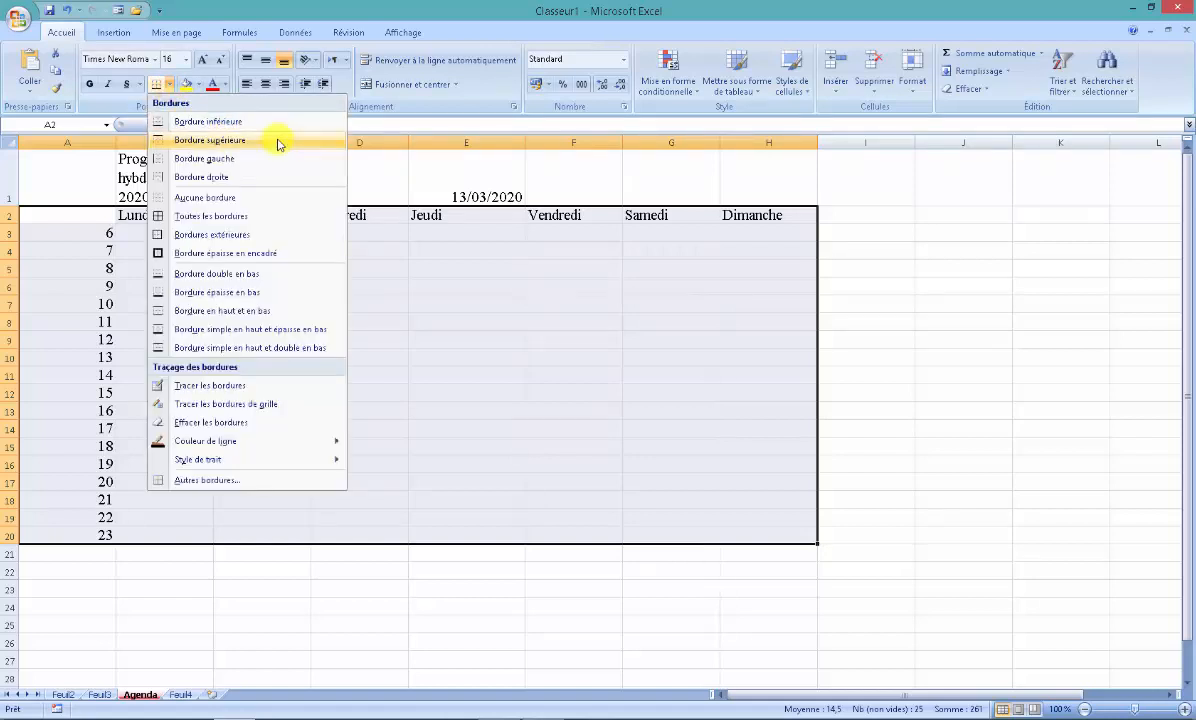
click(246, 220)
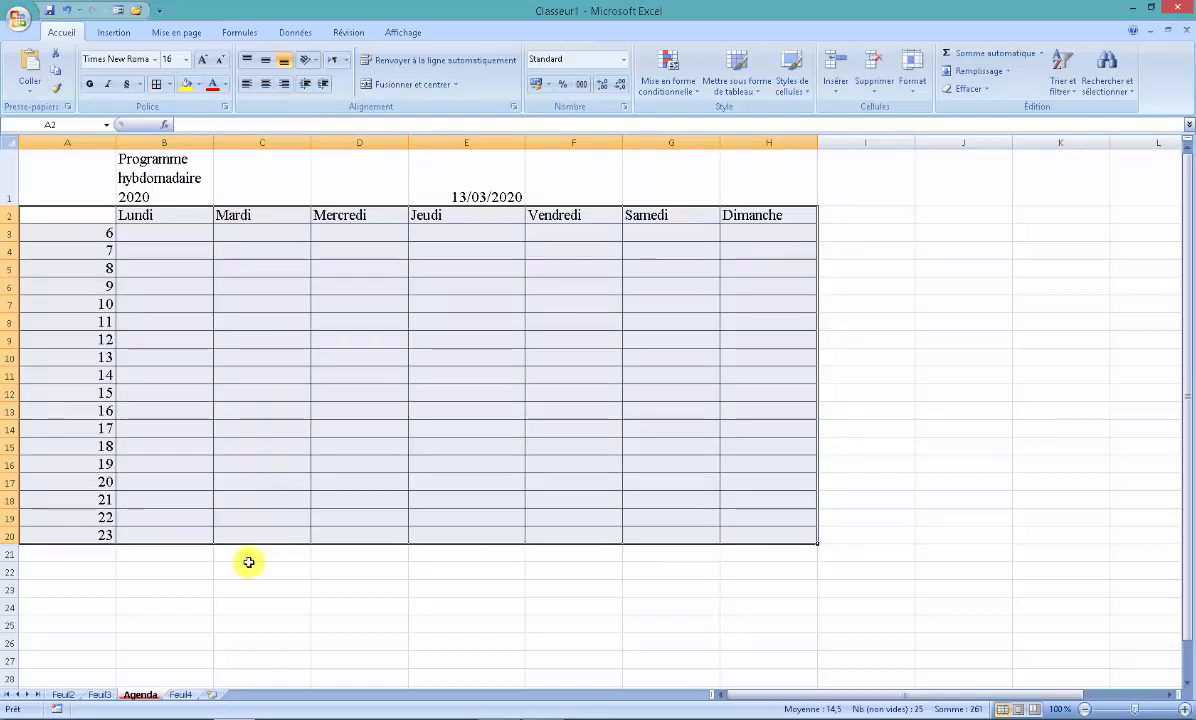
click(246, 588)
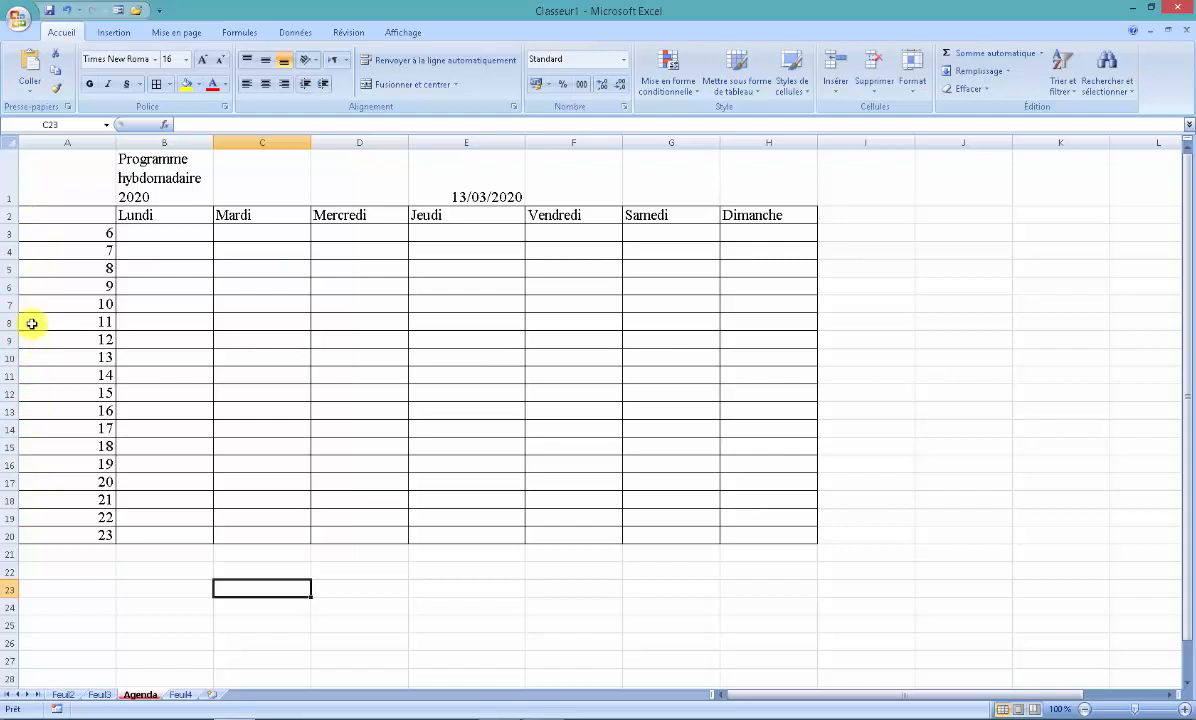
- Insert one blank column before column A, ahead of the schedule table
right_click(60, 142)
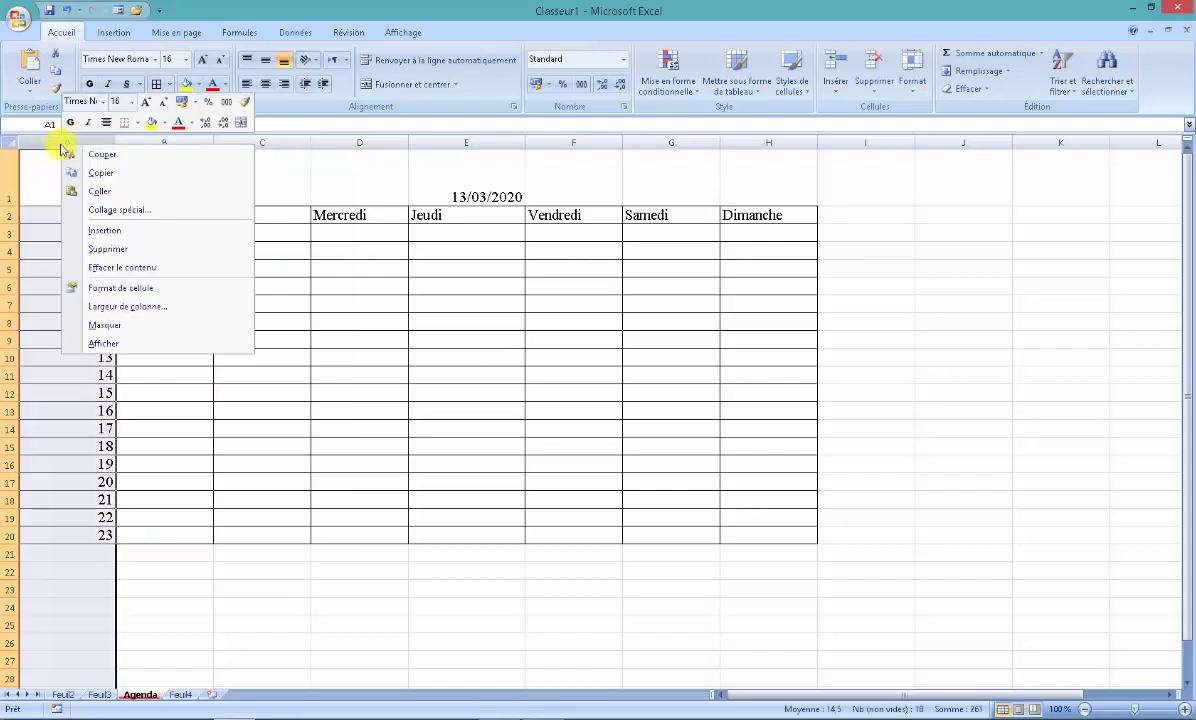
click(142, 236)
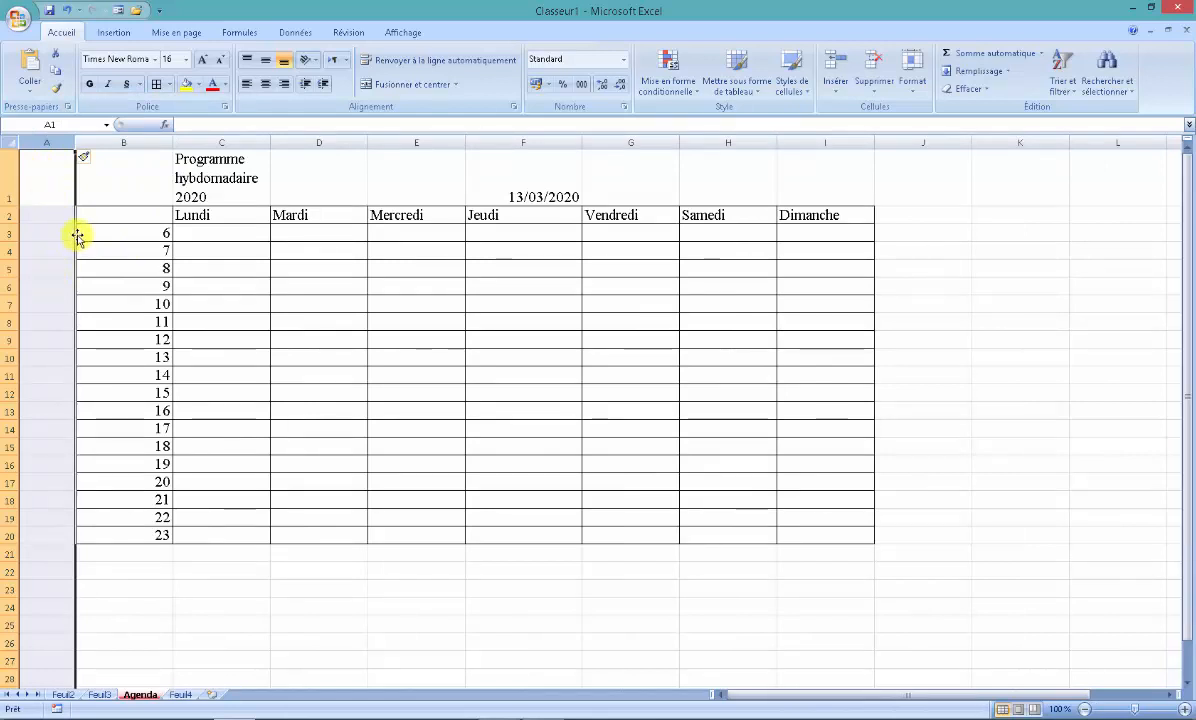
click(79, 236)
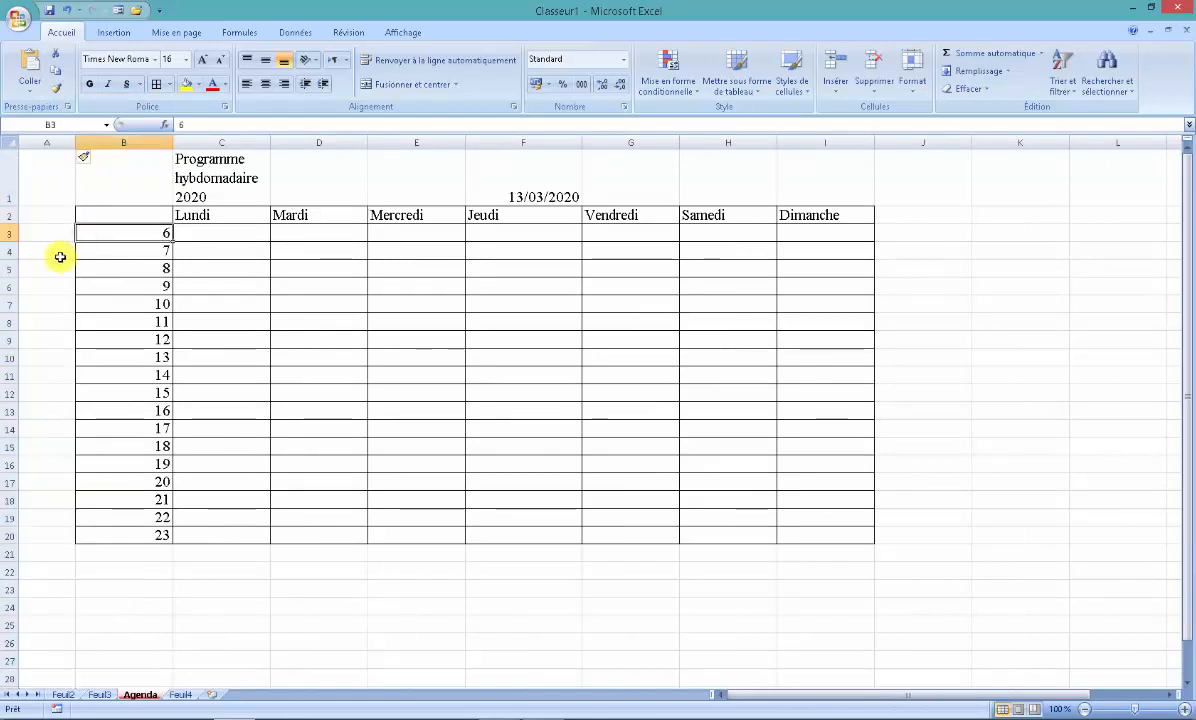
- Insert three more blank columns at once before column A, using columns A to C as the selection
drag(35, 143, 195, 140)
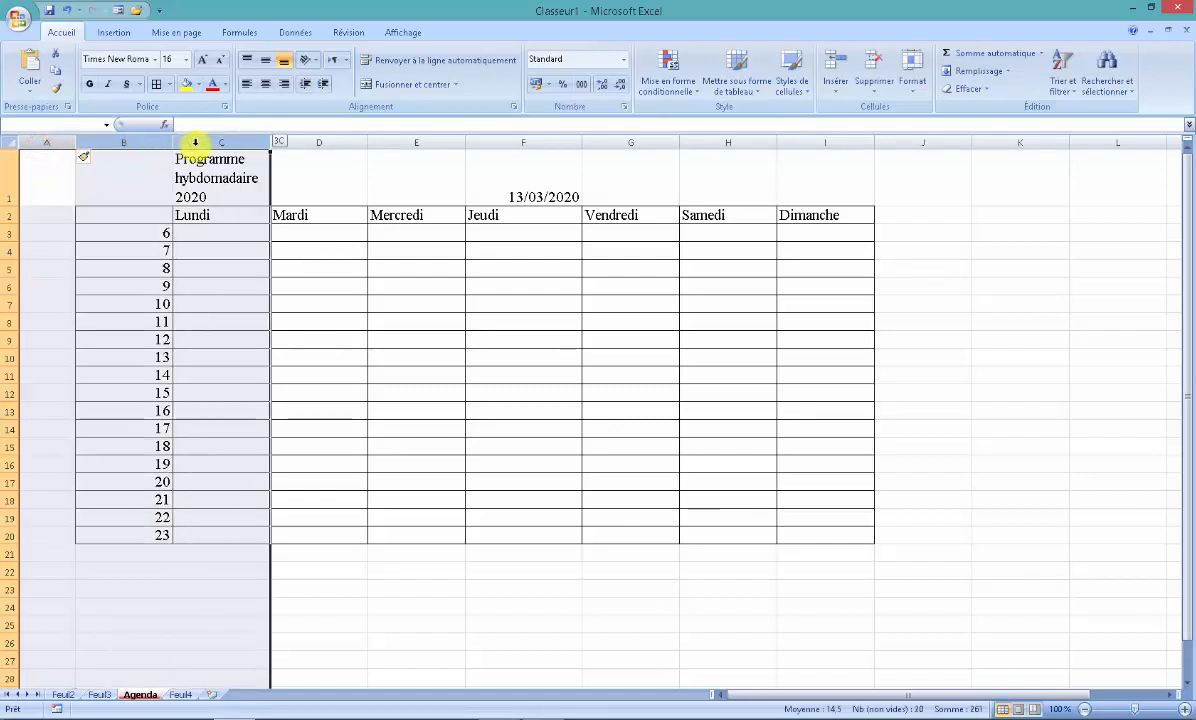
right_click(51, 143)
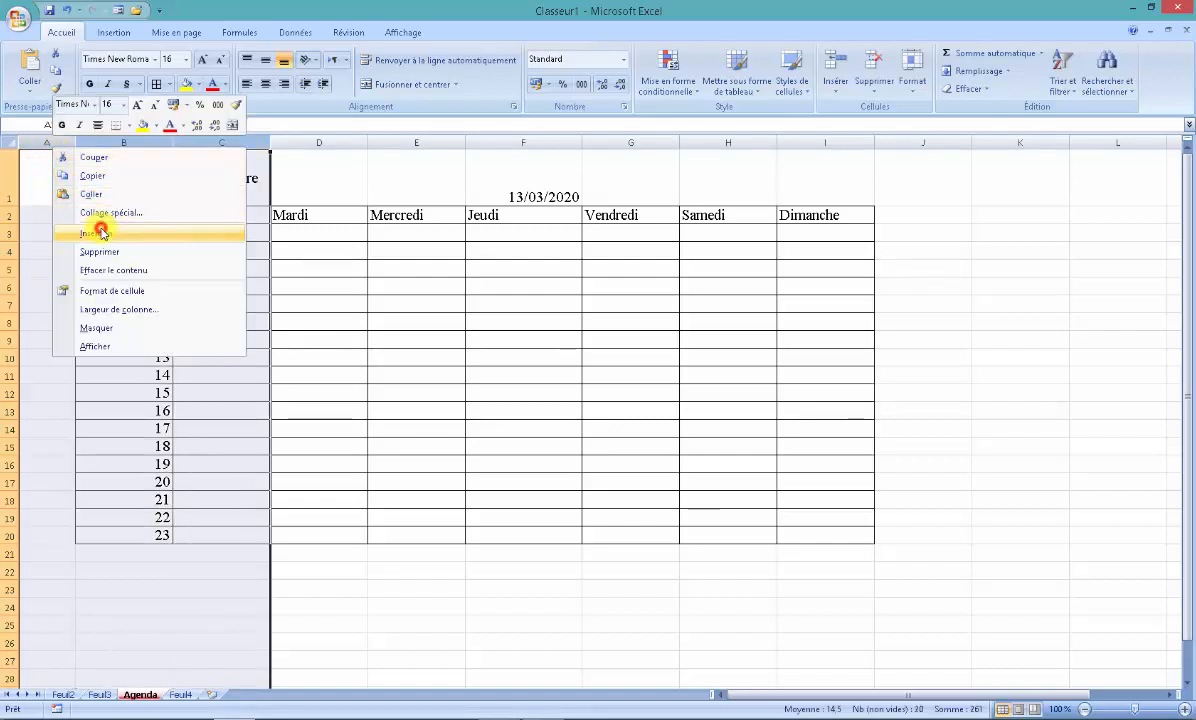
click(92, 215)
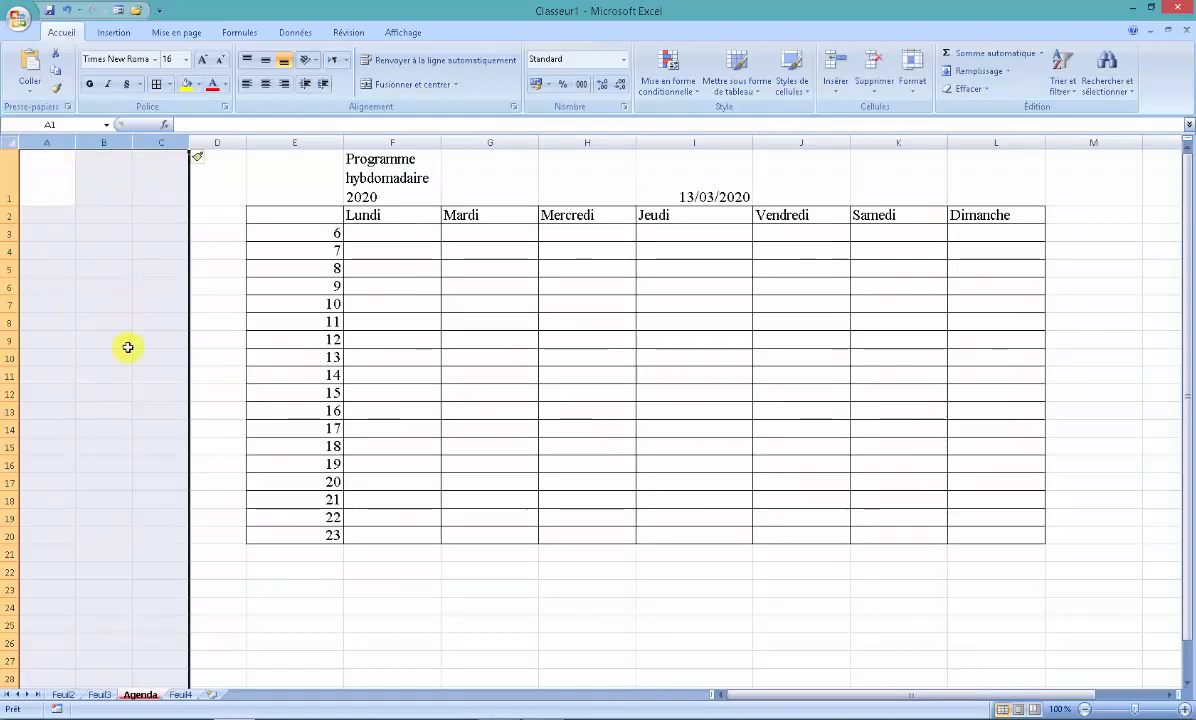
click(205, 375)
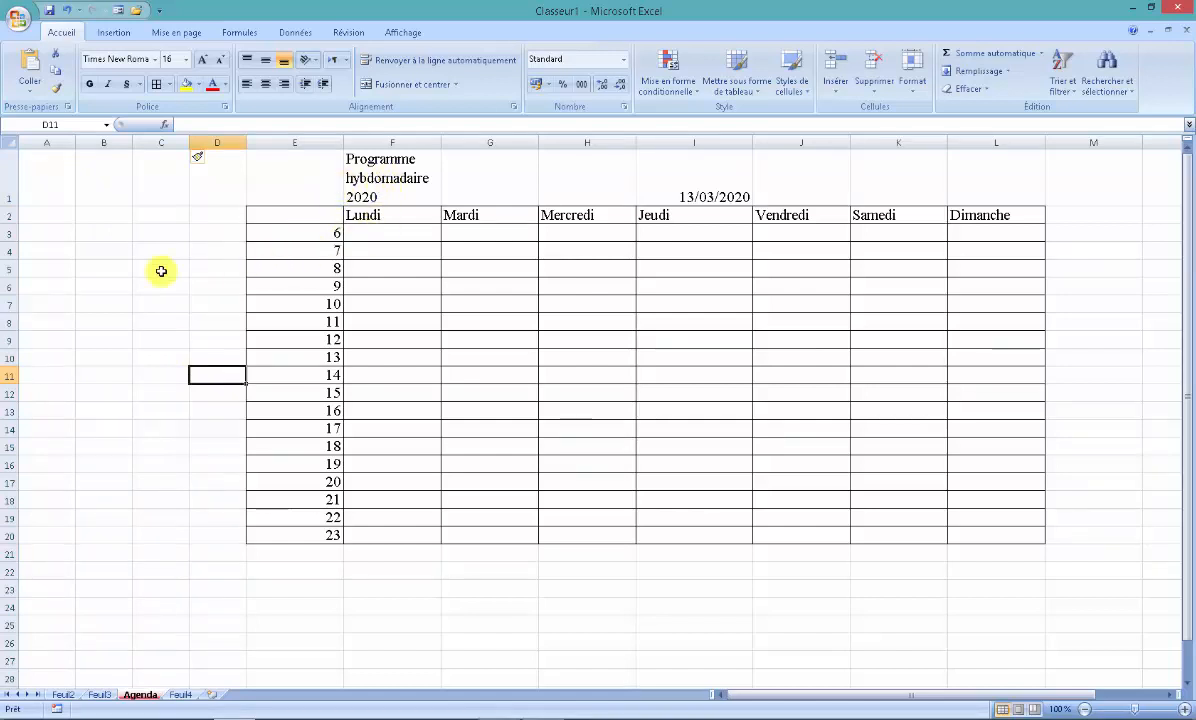
- Insert a blank row above the weekday heading row 2
right_click(7, 217)
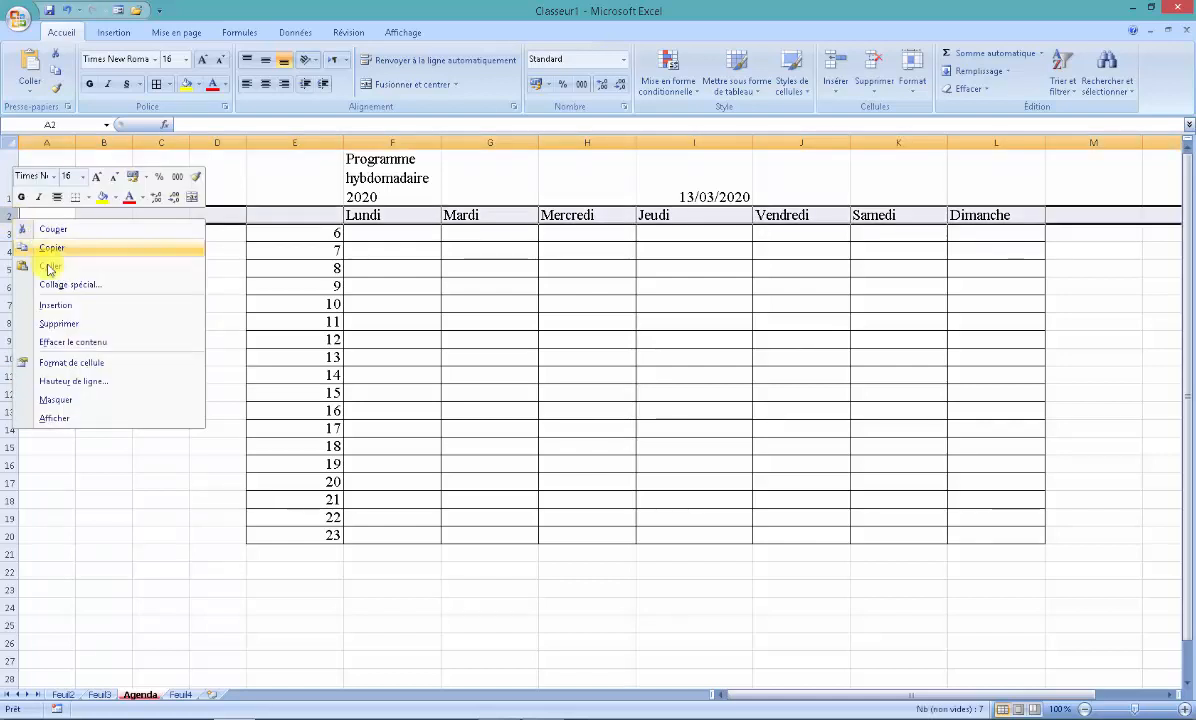
click(58, 308)
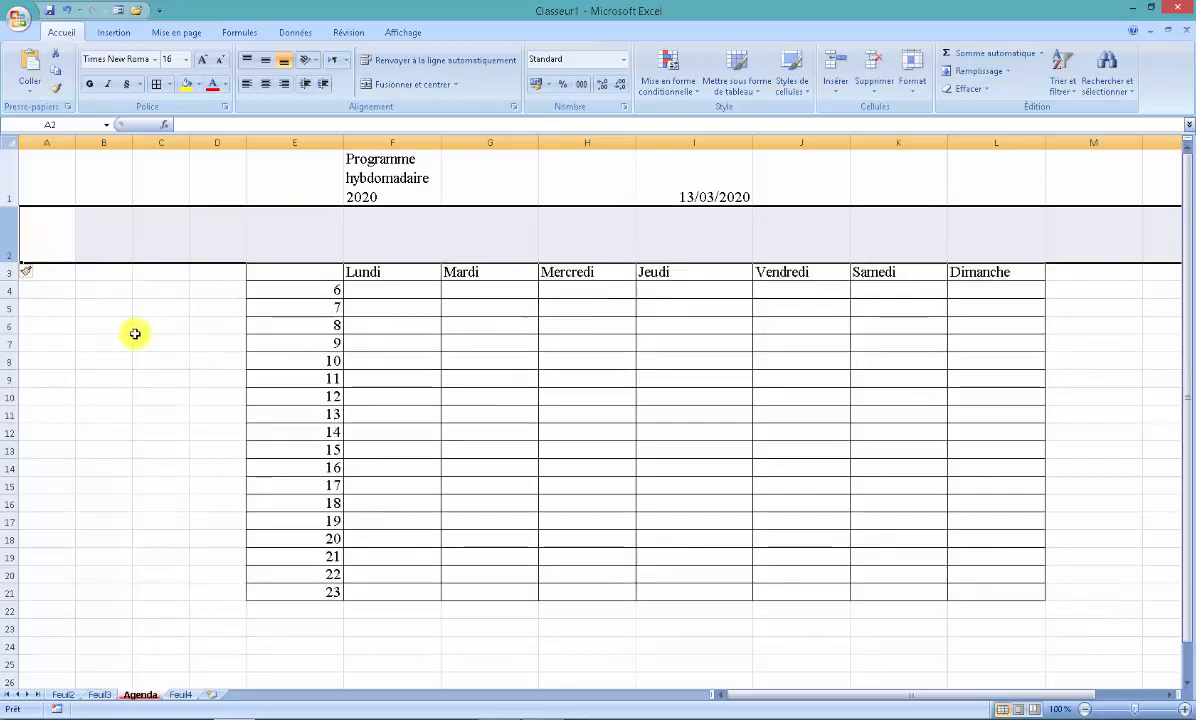
- Insert two blank rows at once above row 1, using rows 1 and 2 as the selection
click(166, 307)
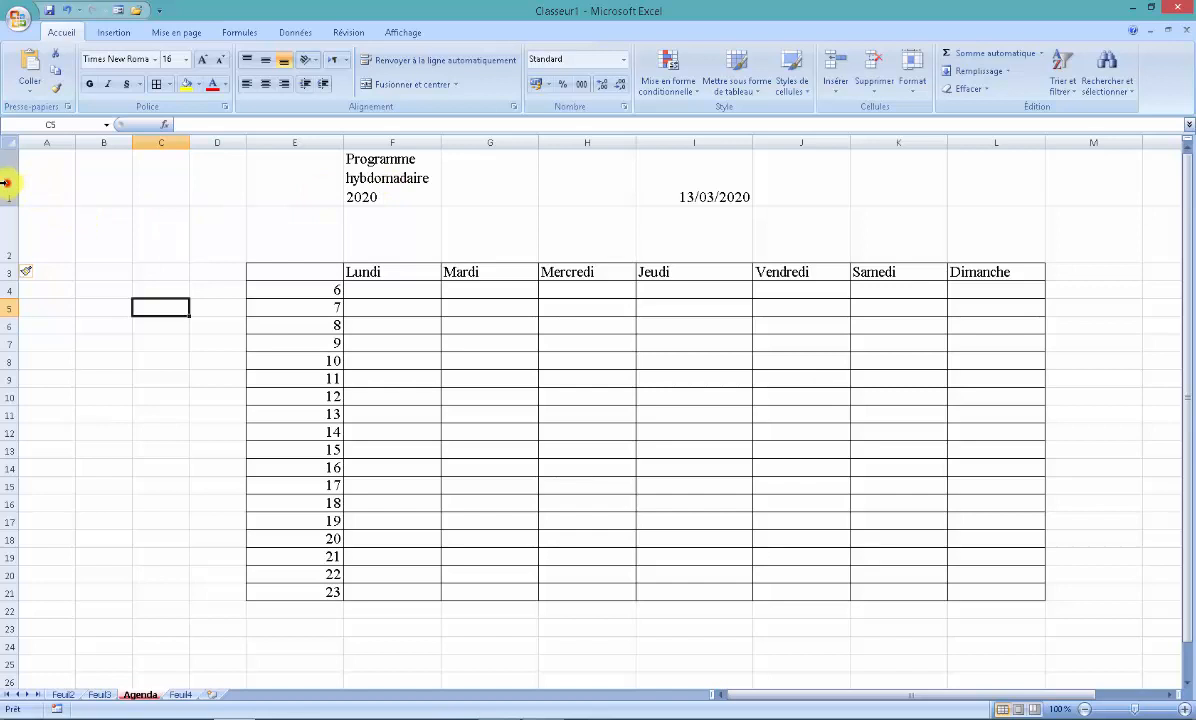
drag(5, 180, 8, 256)
right_click(8, 172)
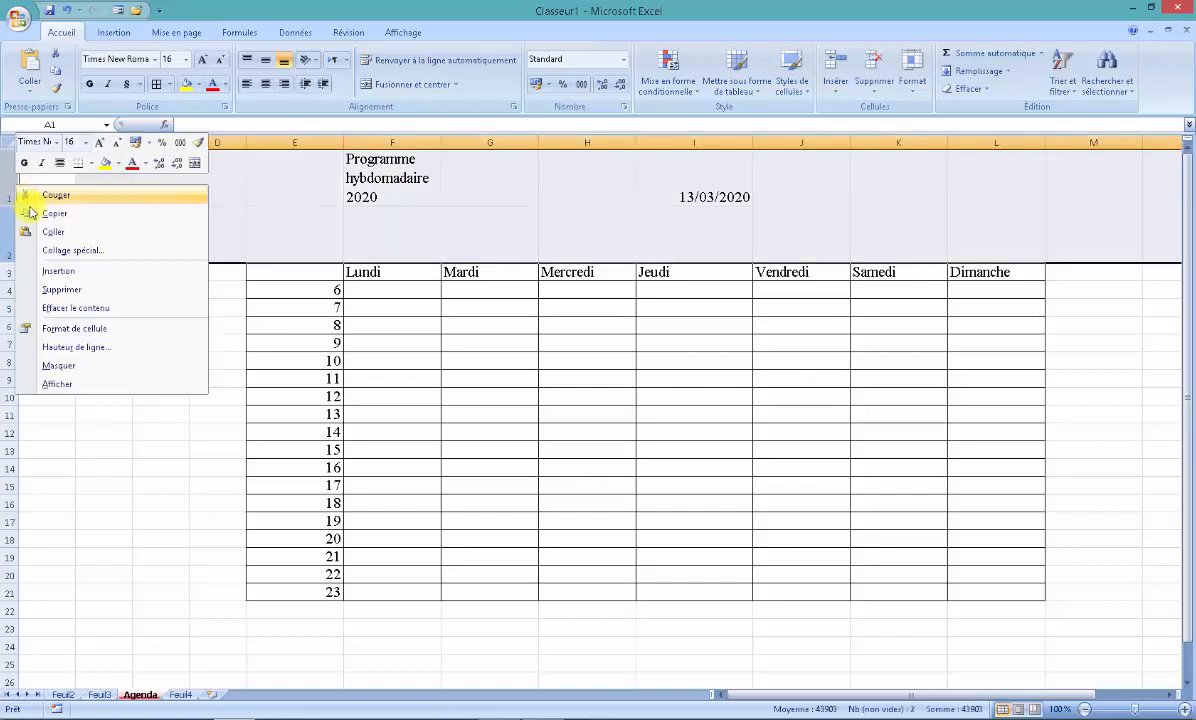
click(55, 265)
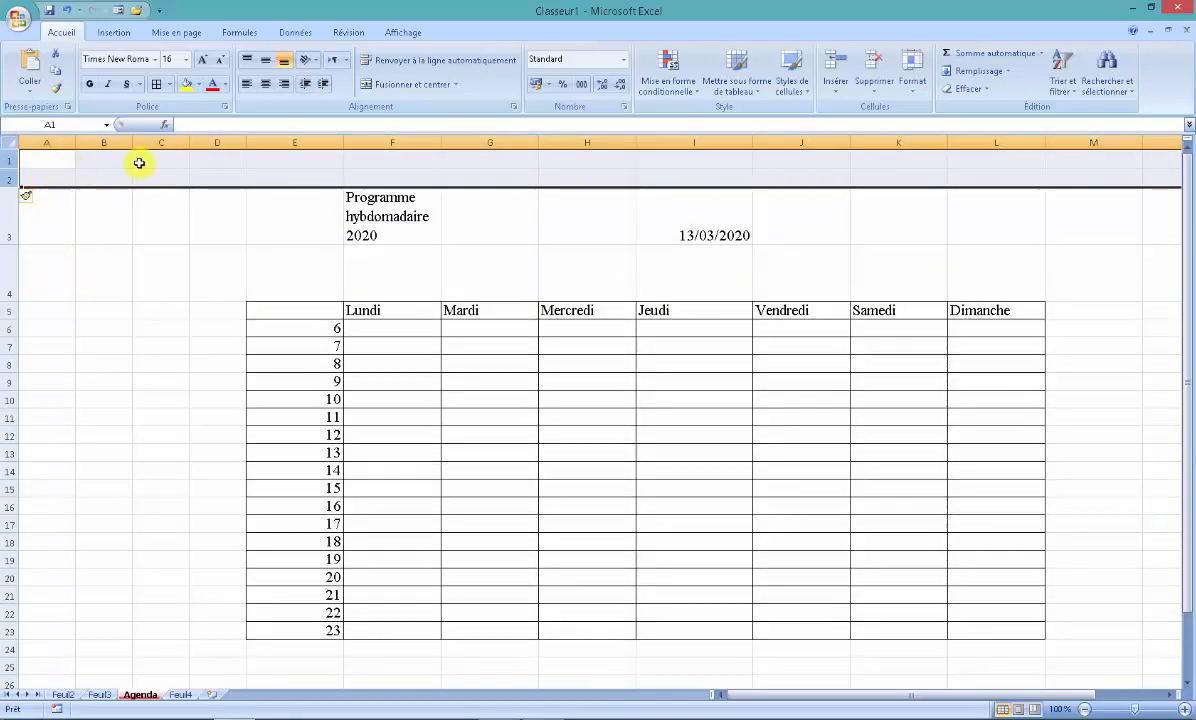
click(213, 361)
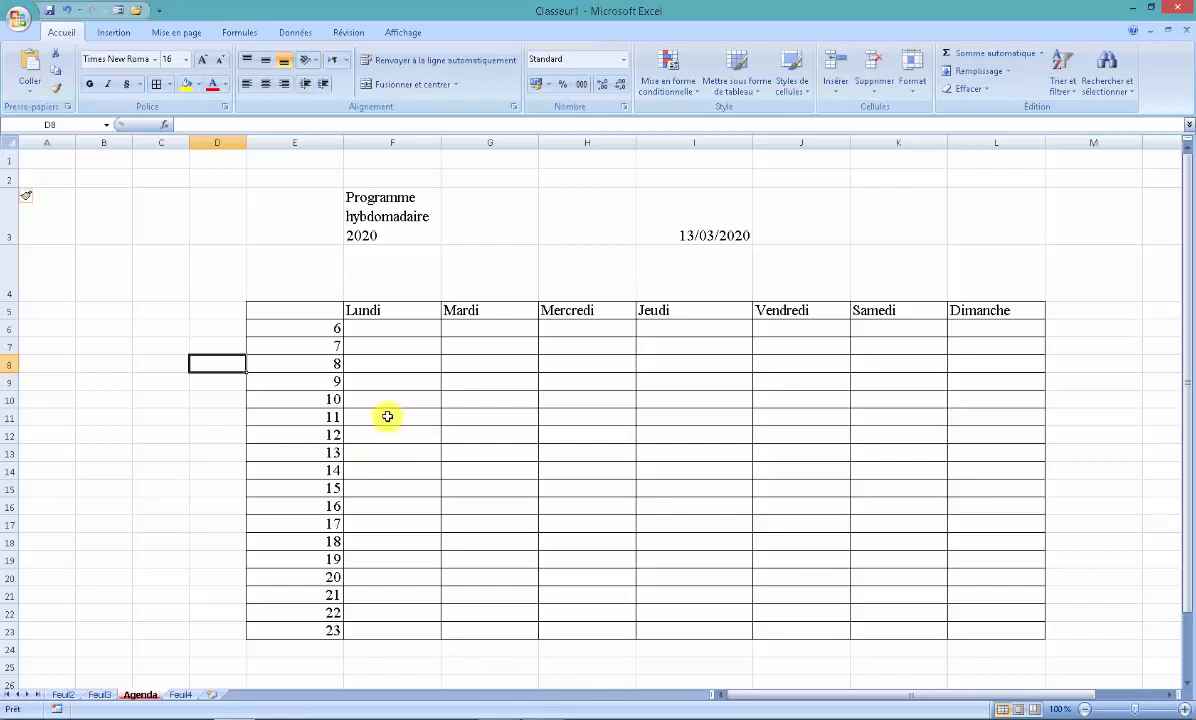
- Merge and center (Fusionner et centrer) cells F6:F8 under Lundi, and separately the block I13:L14 spanning Jeudi to Dimanche
drag(390, 328, 390, 361)
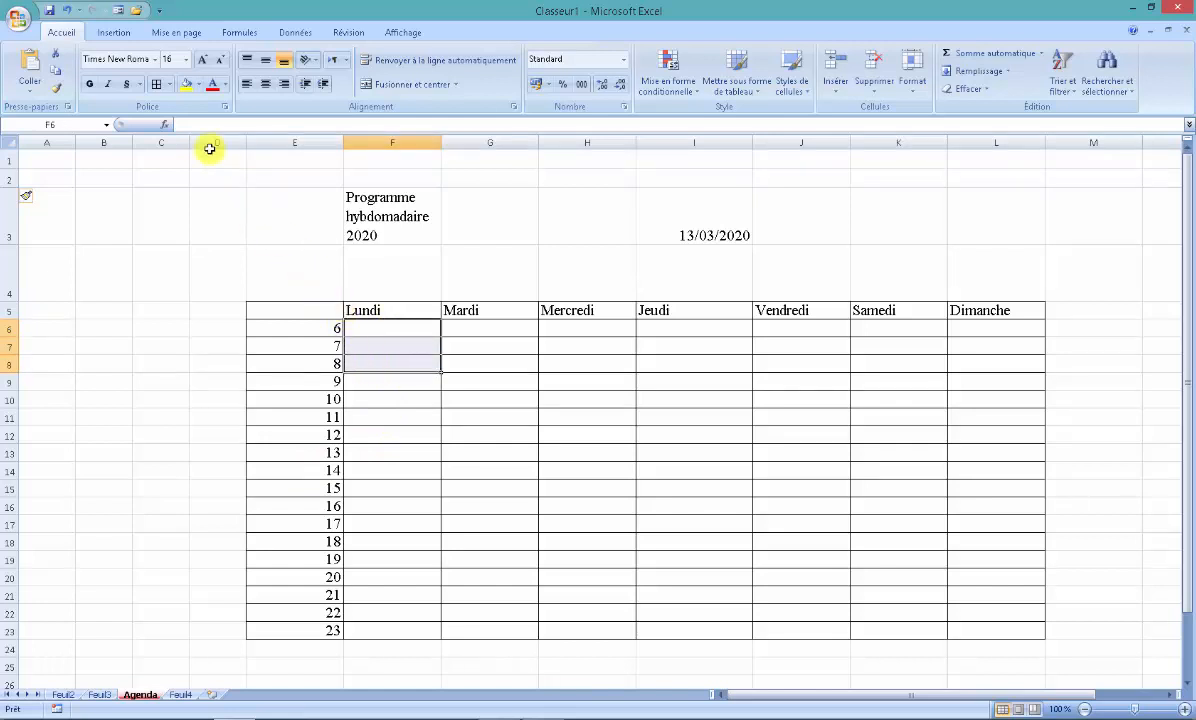
click(409, 87)
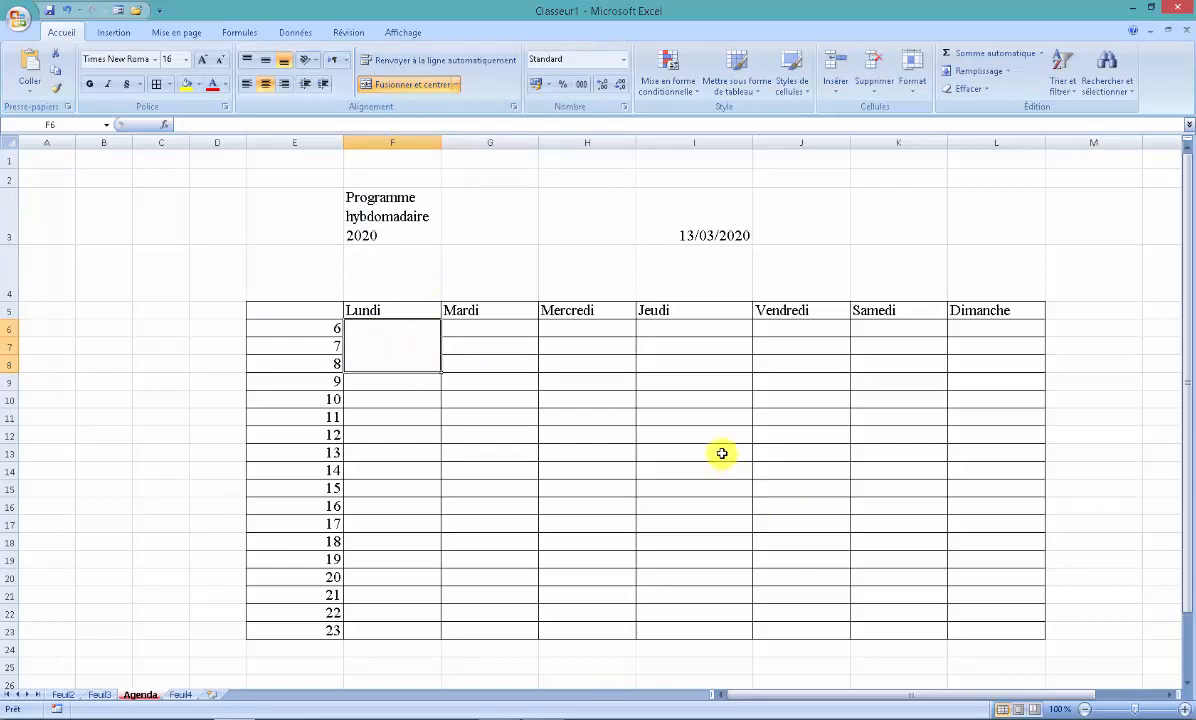
drag(720, 453, 912, 459)
drag(964, 472, 950, 471)
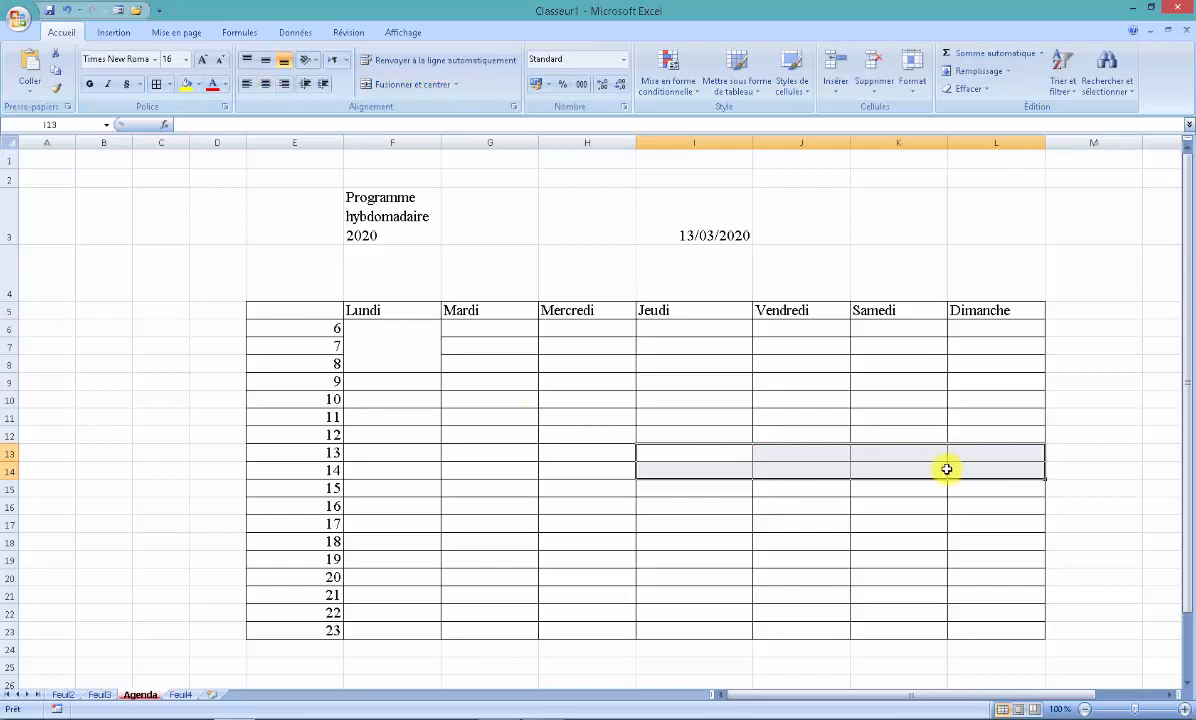
click(397, 85)
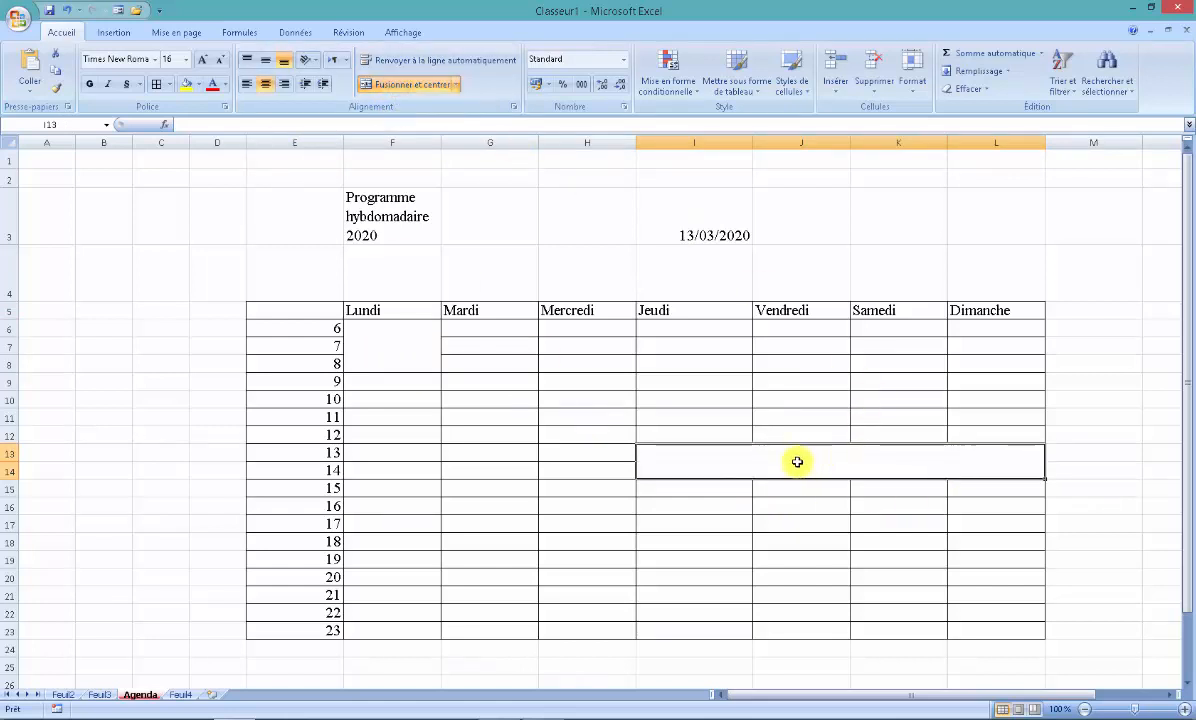